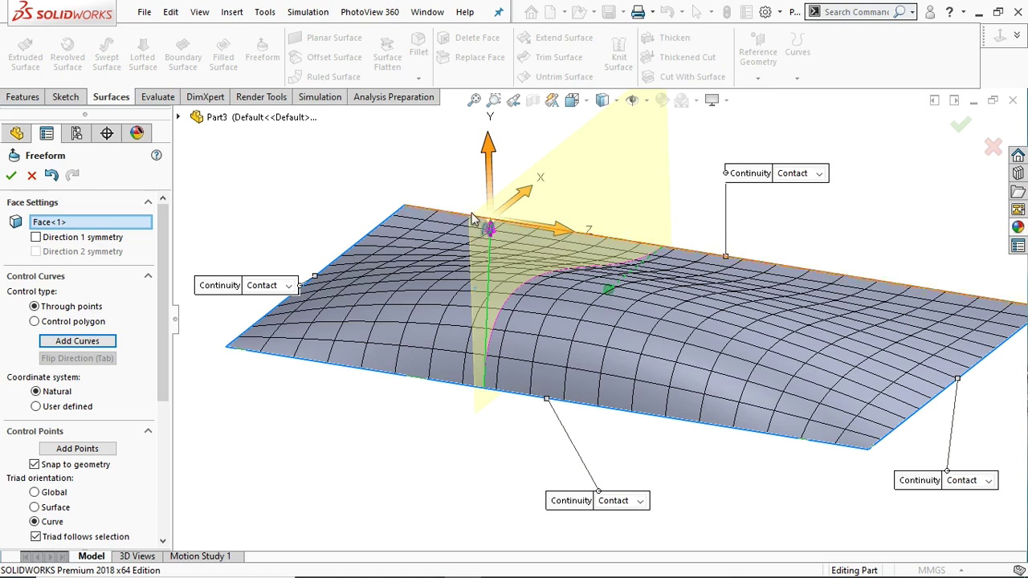
- Pull the control point up to bulge the surface, accept Freeform5, and start a new document
drag(492, 231, 489, 201)
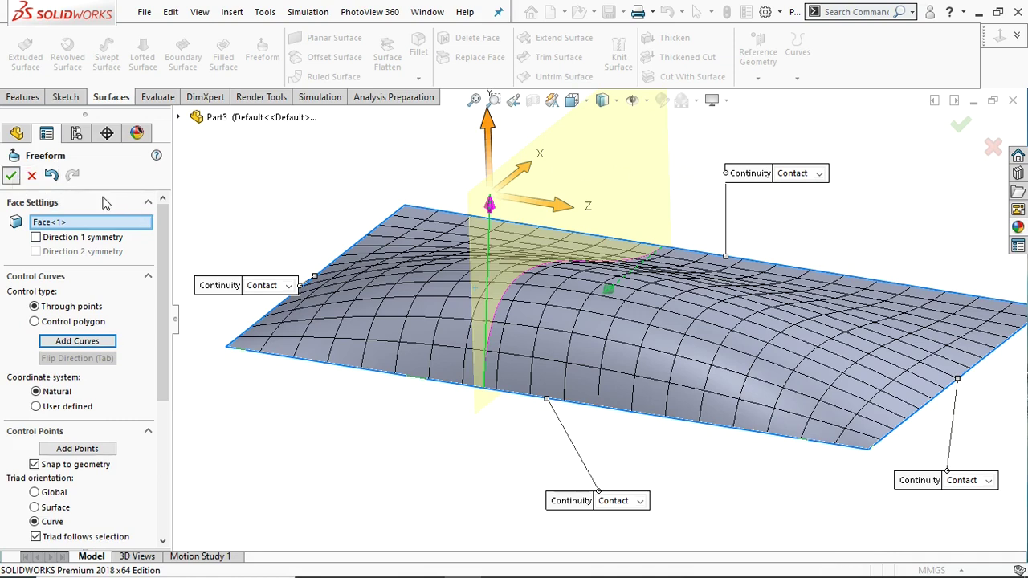
click(11, 176)
click(146, 14)
click(161, 35)
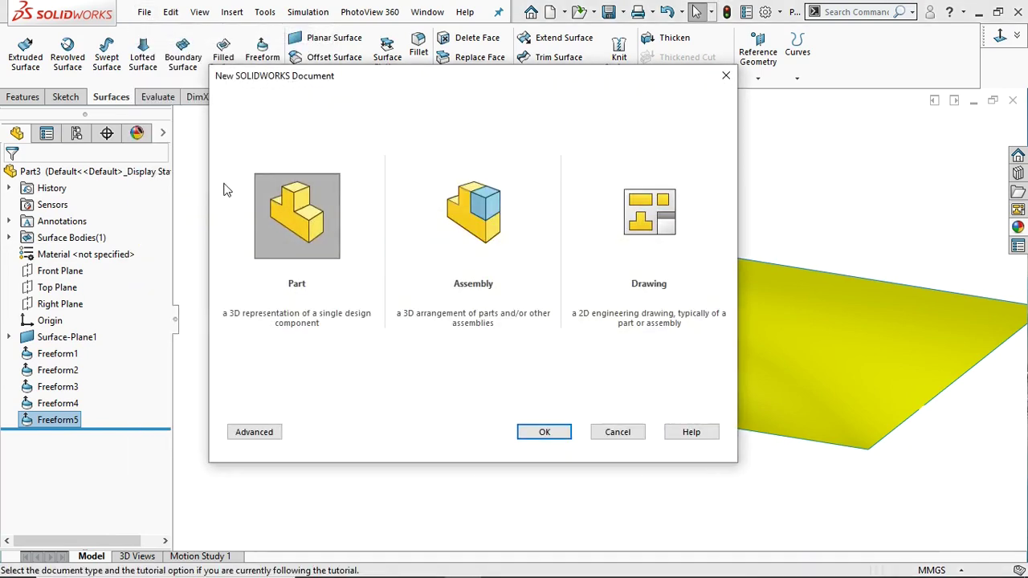
- Create a new part with the Plain White scene and start a sketch on the Front Plane
click(546, 432)
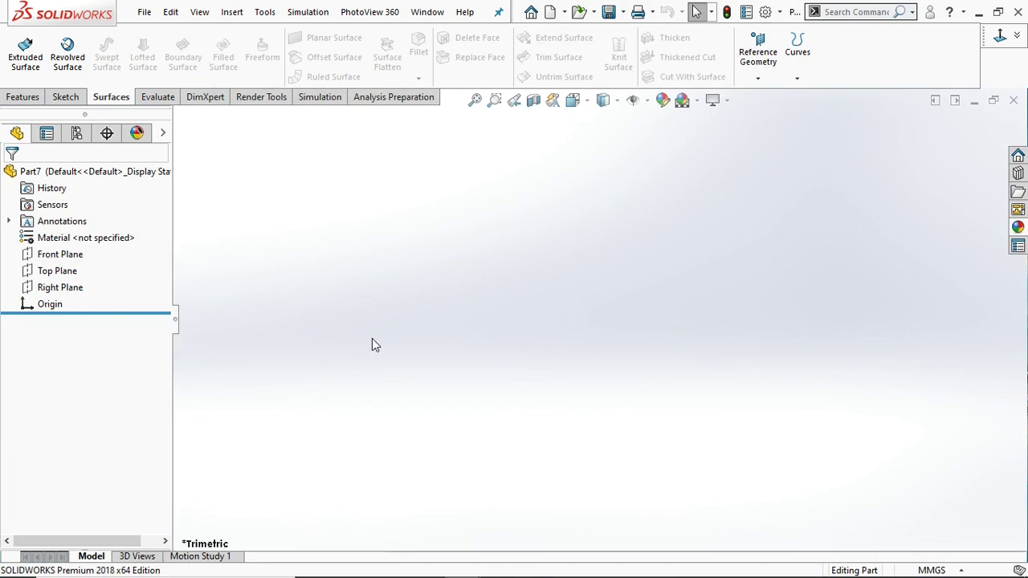
click(696, 101)
click(707, 138)
click(64, 253)
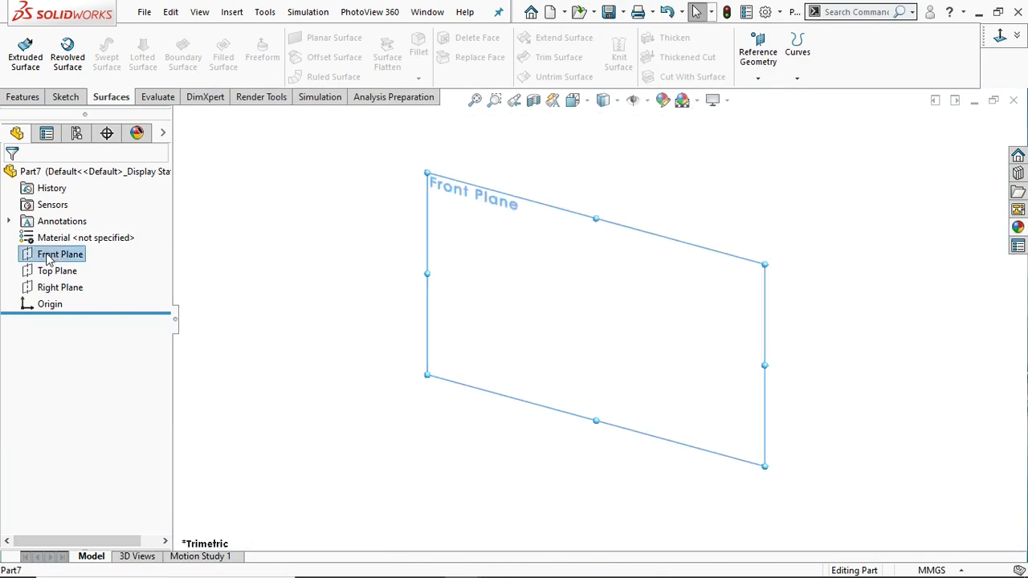
click(74, 232)
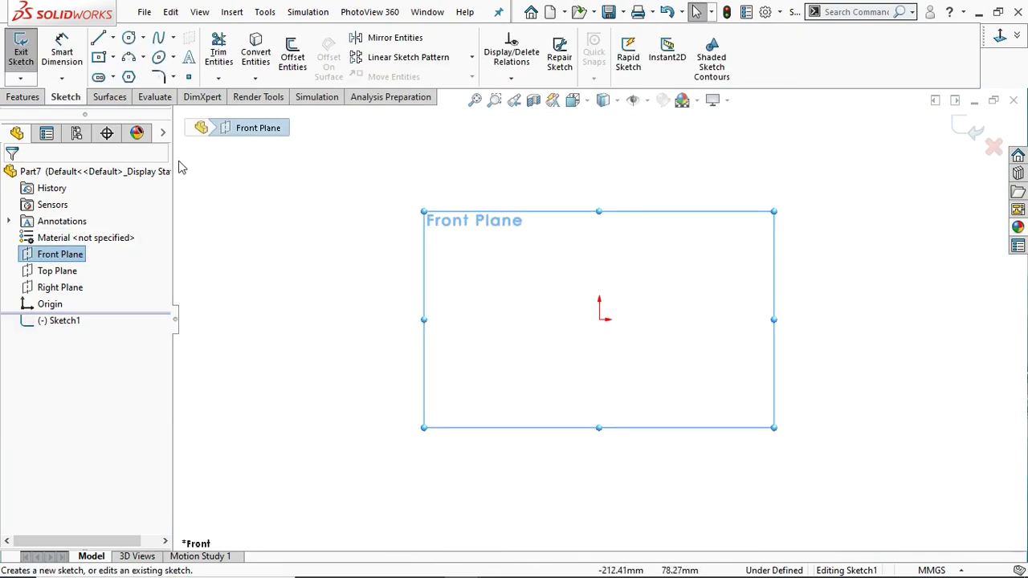
- Draw a center rectangle from the origin, 50 mm high and 100 mm wide
click(112, 57)
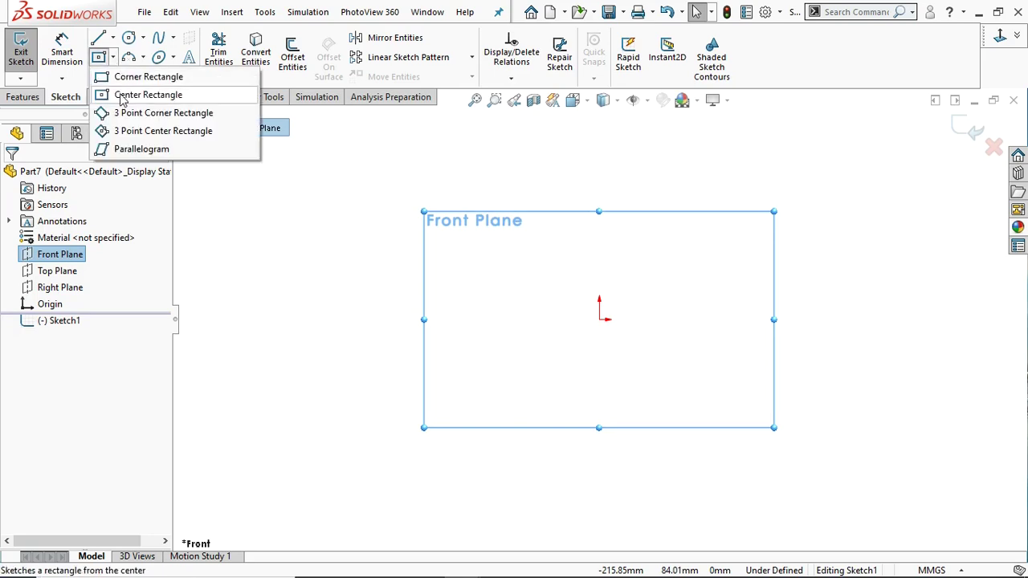
click(134, 96)
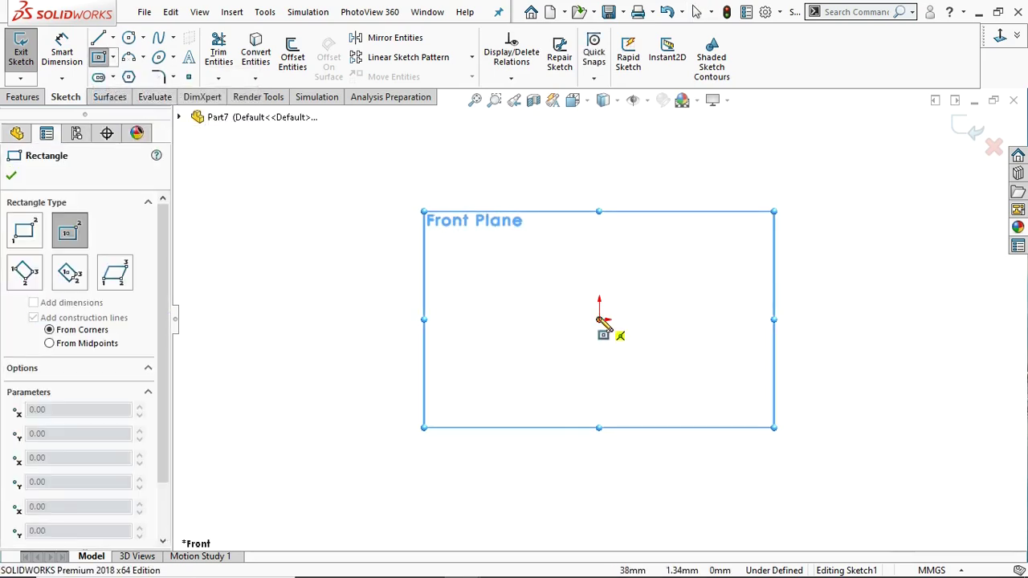
click(599, 320)
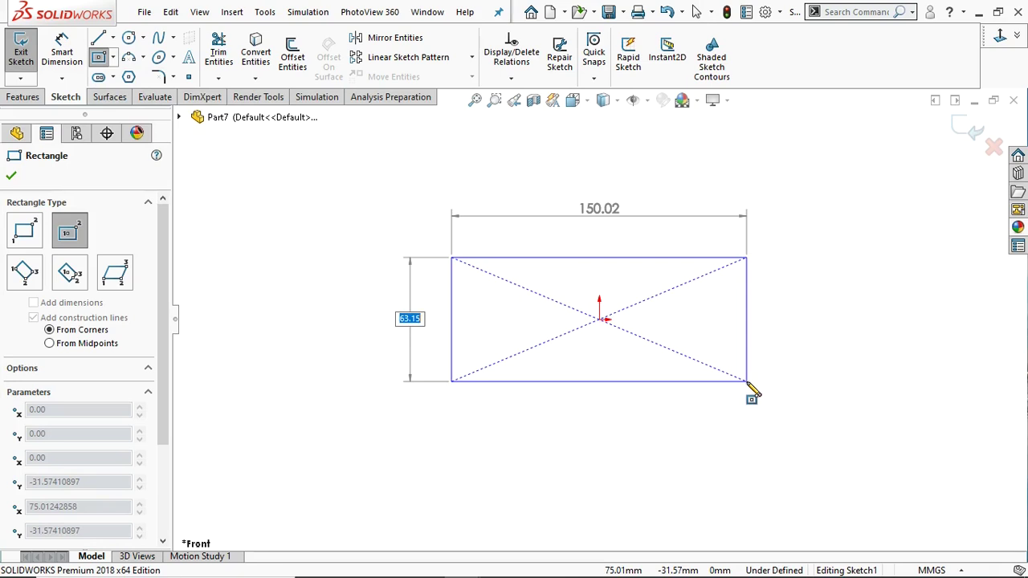
text(50)
key(Return)
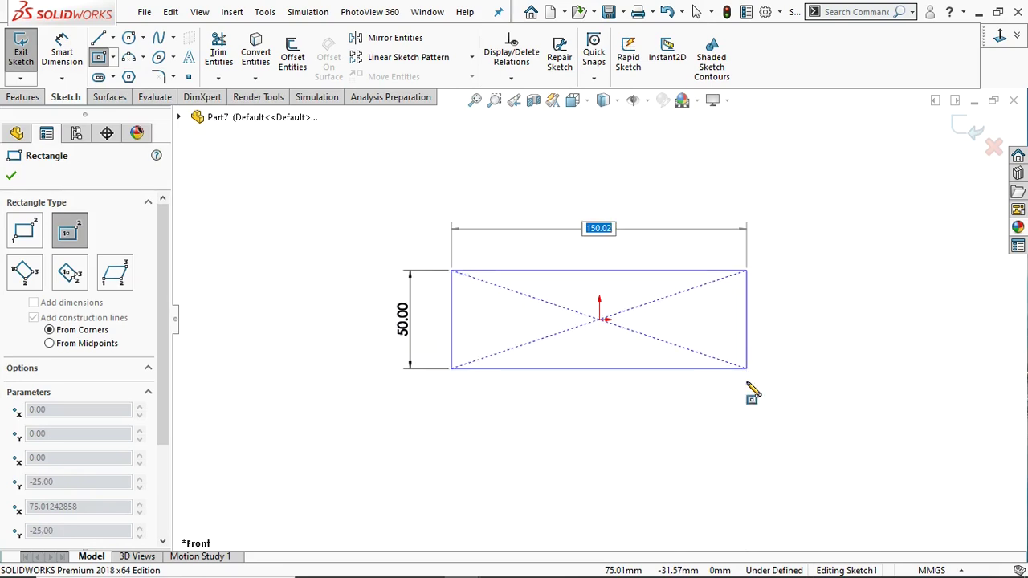
text(100)
key(Return)
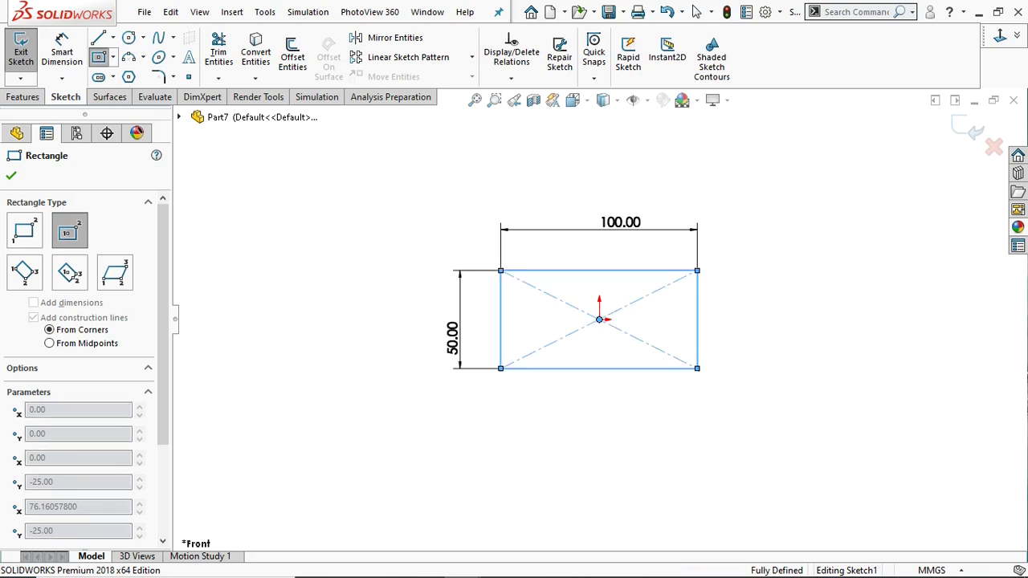
click(12, 178)
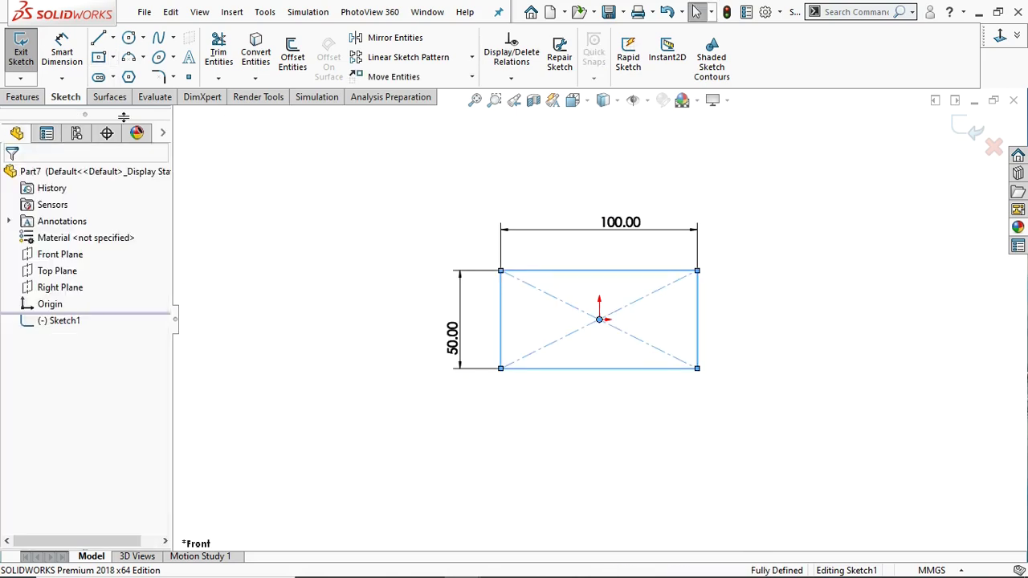
click(111, 96)
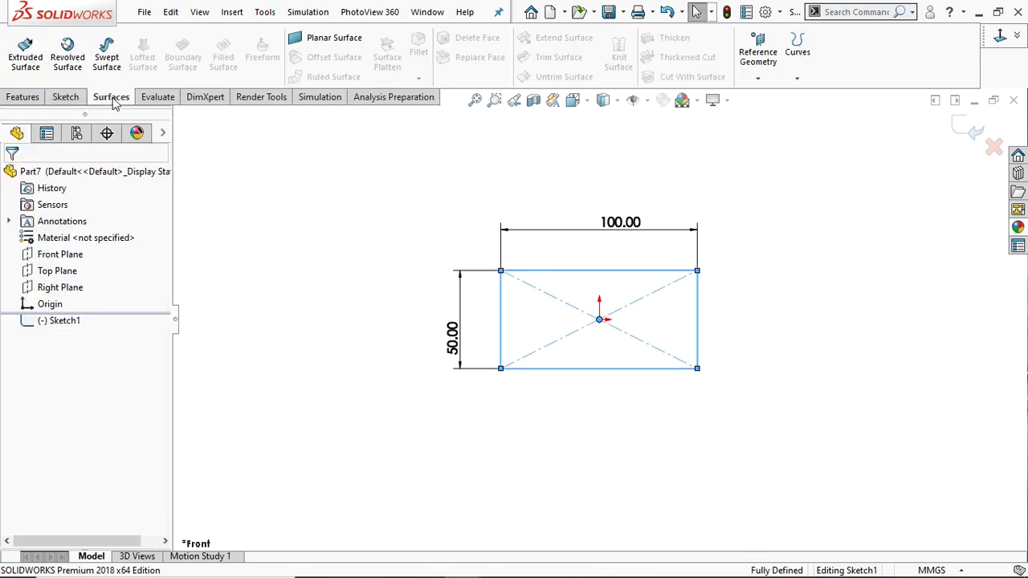
- Make Surface-Plane1 from the rectangle sketch and tilt the view to see it at an angle
click(323, 42)
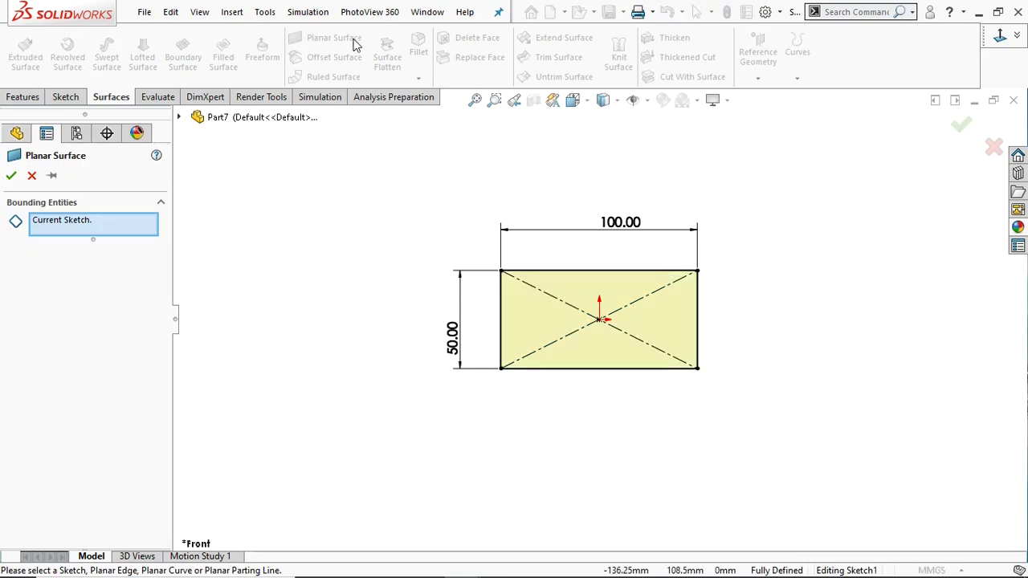
click(12, 177)
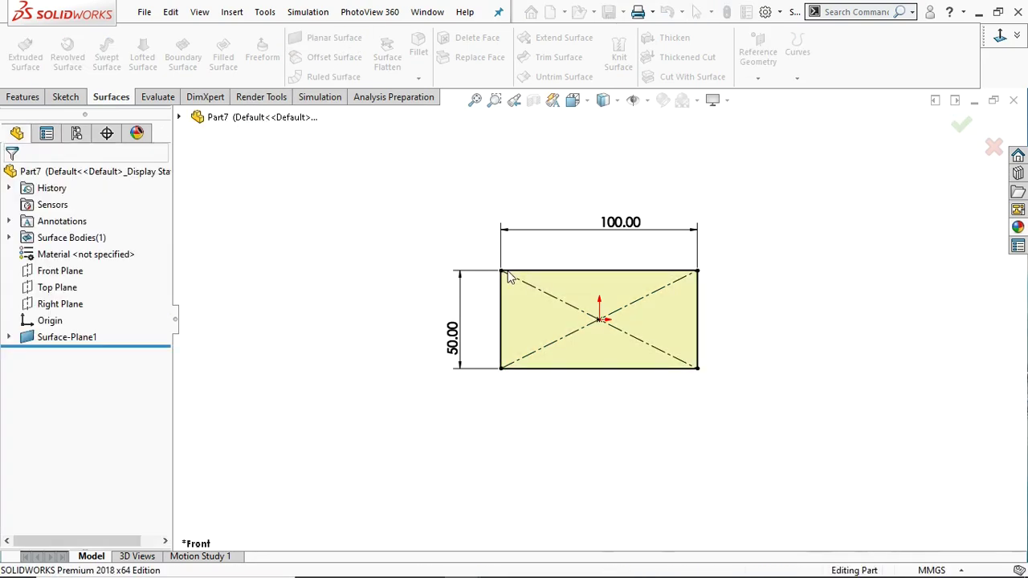
middle_drag(482, 360, 474, 221)
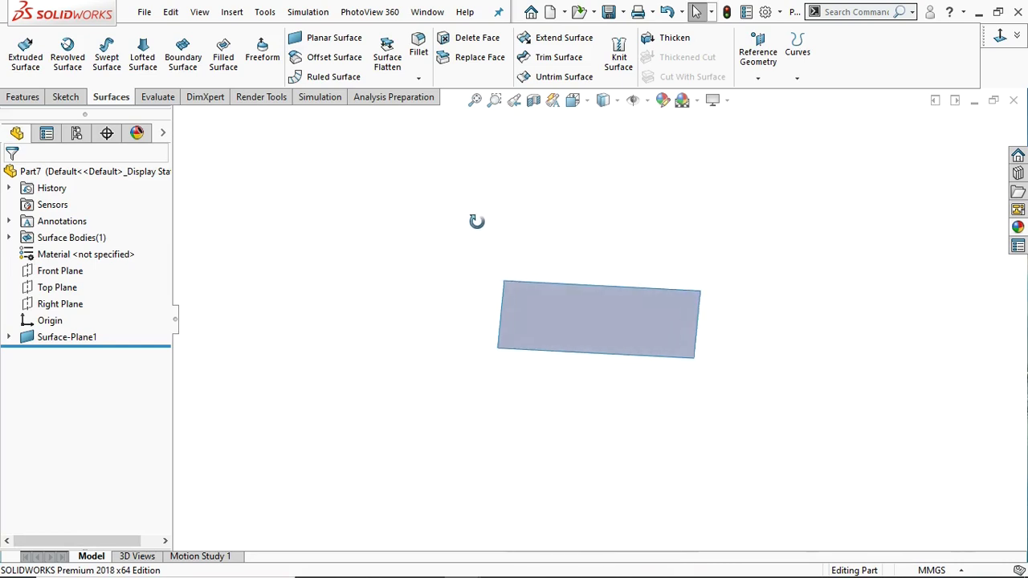
scroll(610, 319, down, 3)
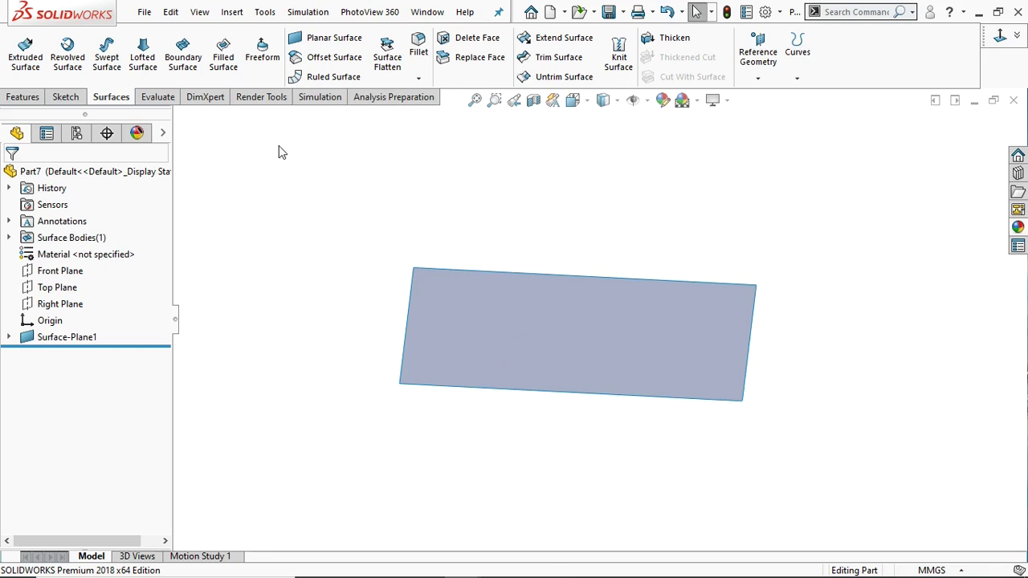
click(264, 61)
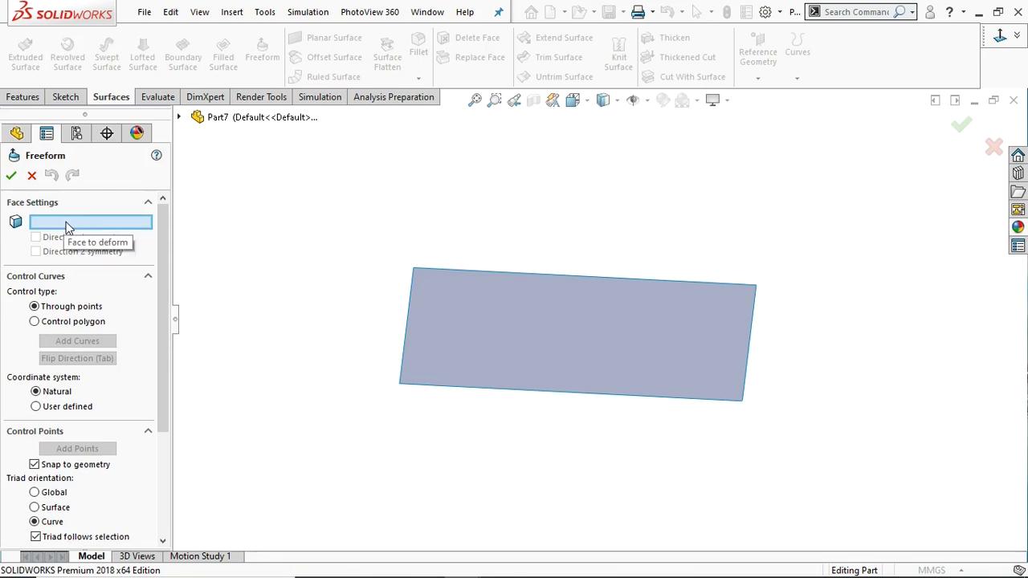
- Select the rectangular planar face as the Freeform face and turn on Direction 1 symmetry
click(499, 324)
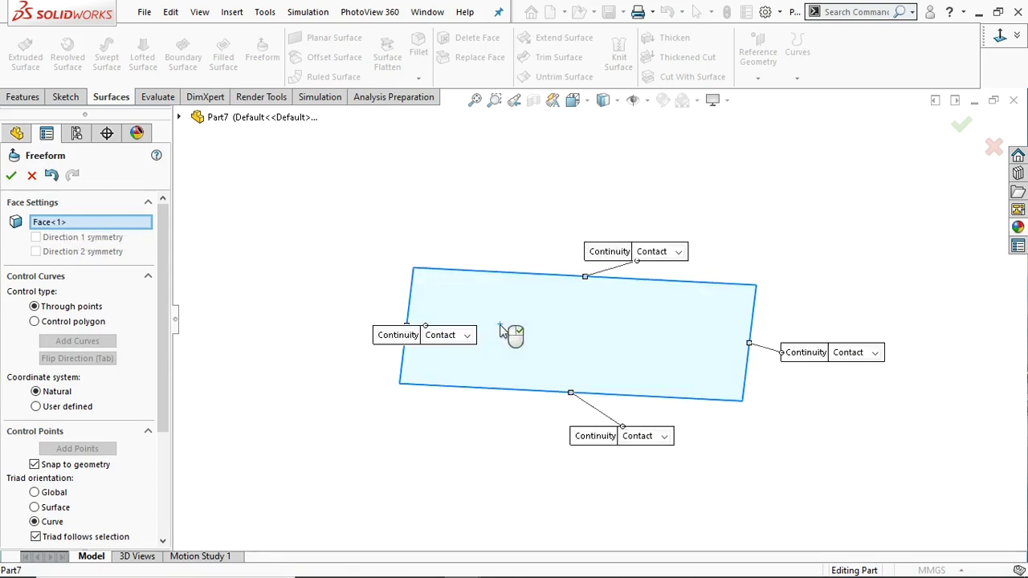
middle_drag(459, 338, 509, 337)
scroll(559, 382, down, 3)
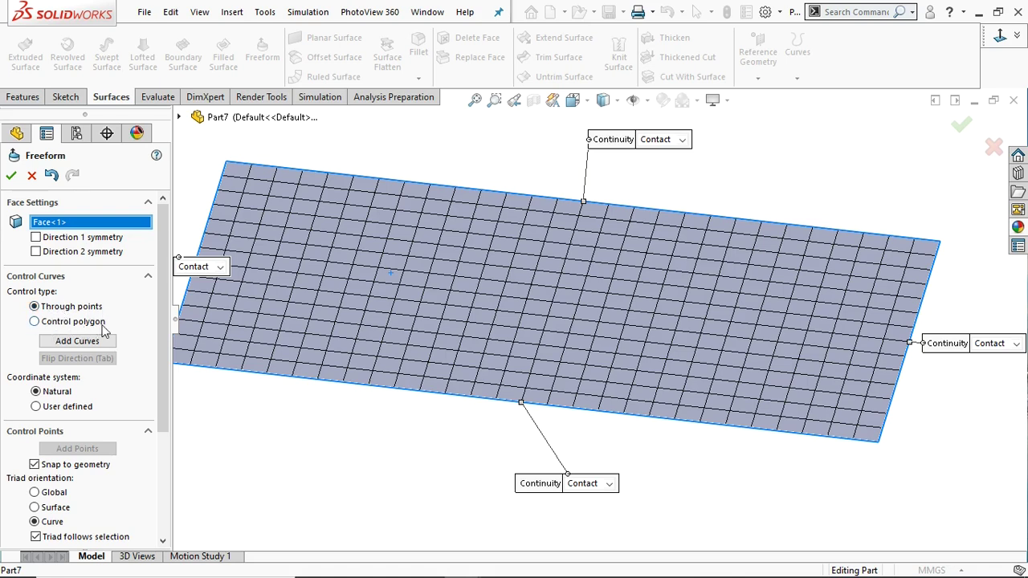
scroll(160, 300, down, 3)
scroll(164, 291, up, 3)
scroll(168, 318, down, 1)
scroll(166, 321, down, 1)
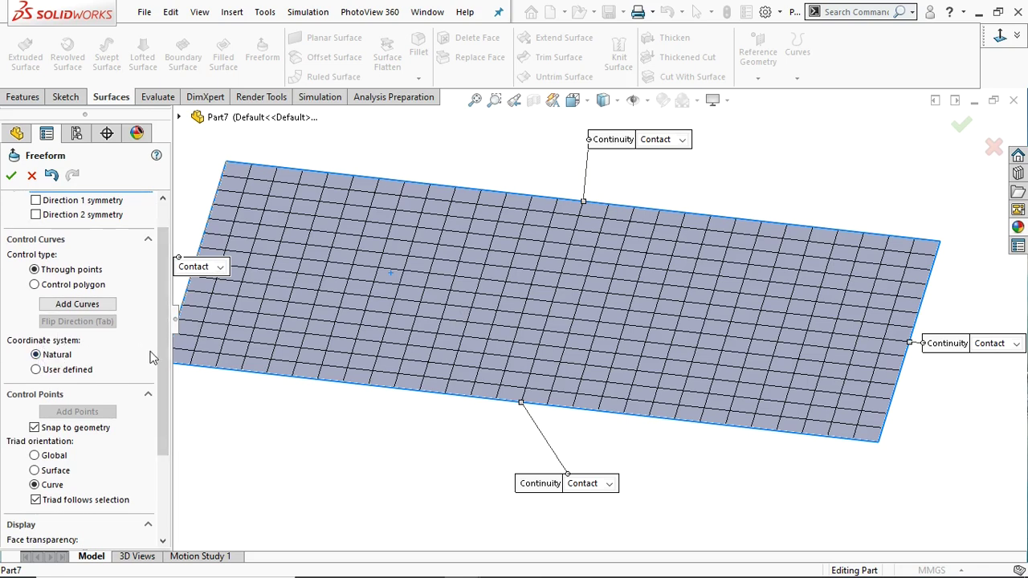
scroll(165, 374, up, 2)
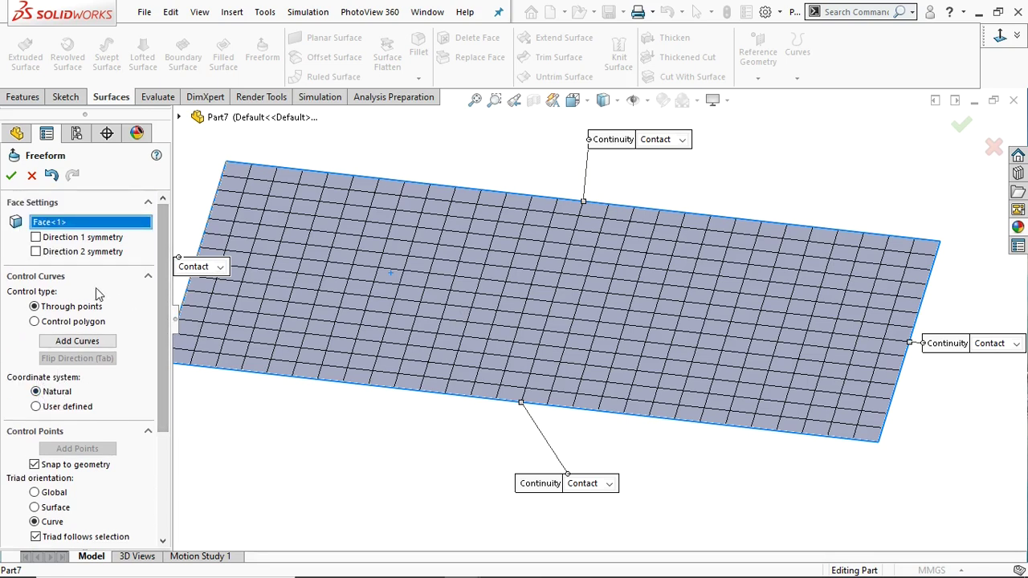
click(36, 238)
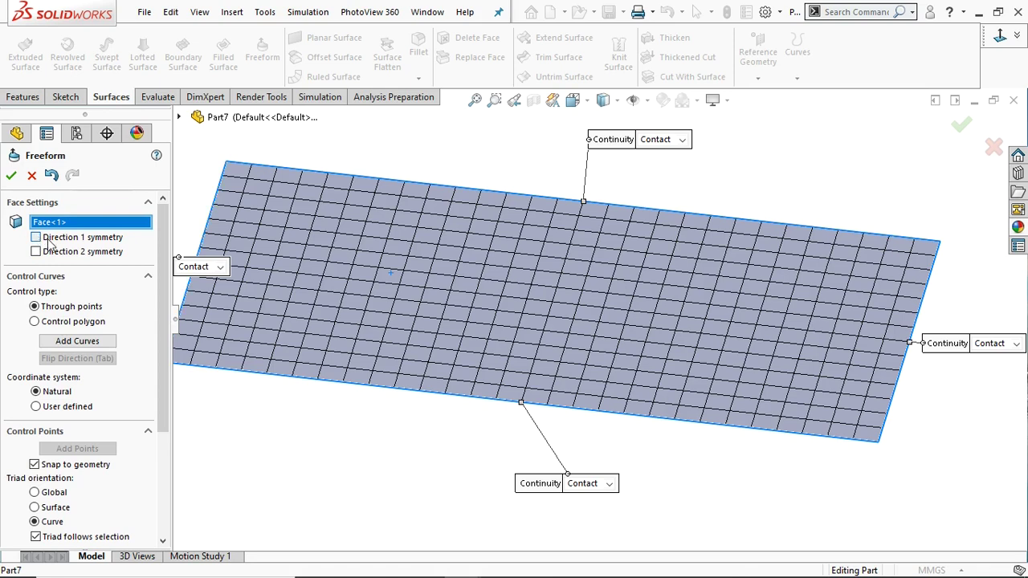
- Set the control curve direction to run horizontally and clear both Direction 1 and 2 symmetry
click(68, 343)
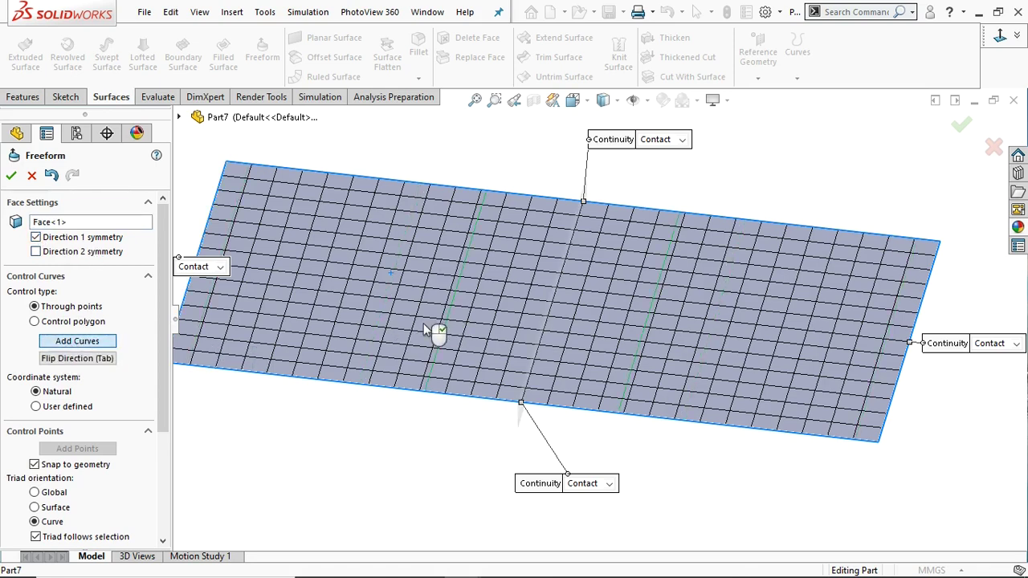
scroll(426, 329, down, 2)
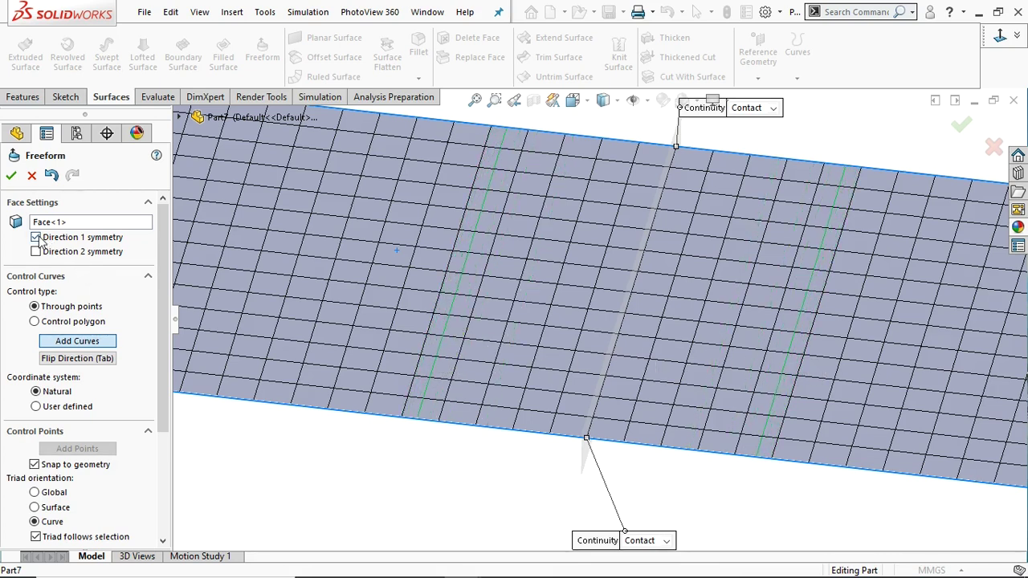
click(76, 363)
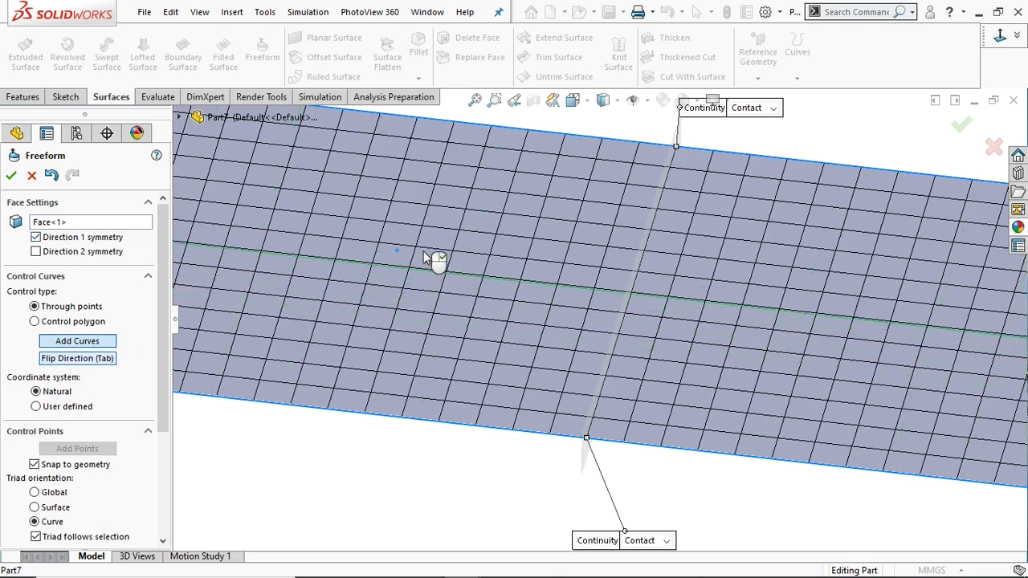
click(36, 251)
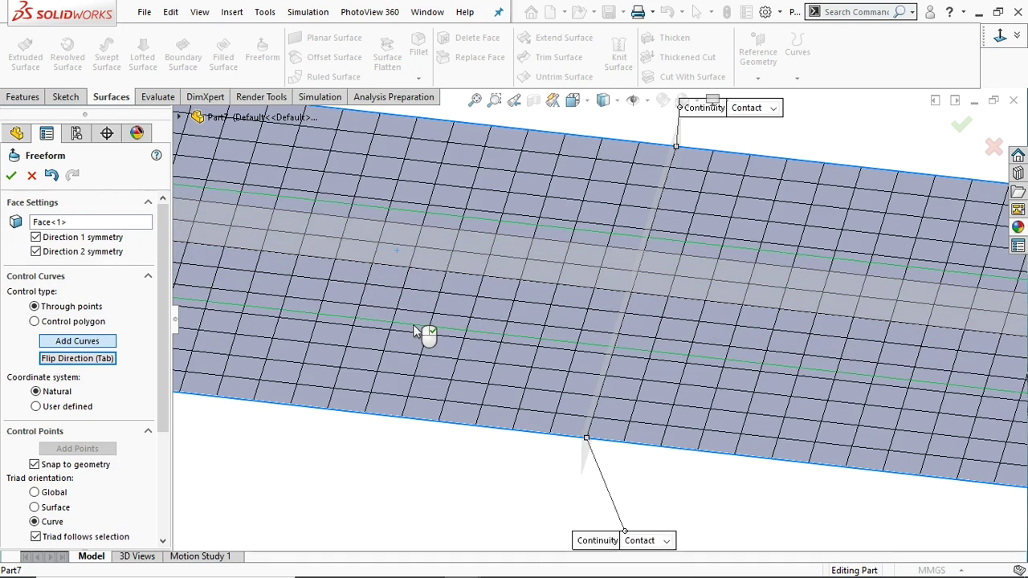
click(35, 251)
click(36, 237)
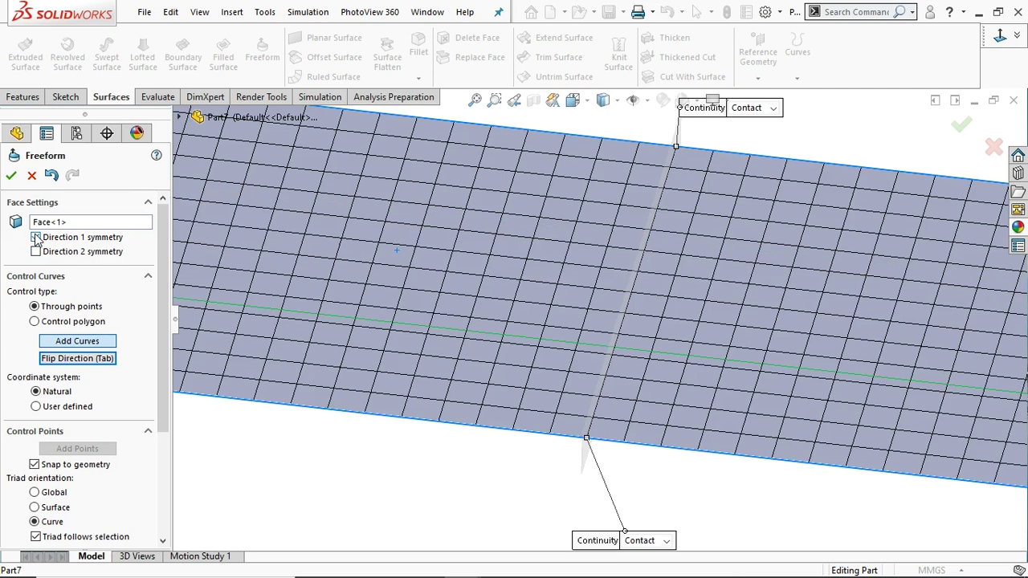
- Place one control curve lengthwise across the surface and select it
click(74, 342)
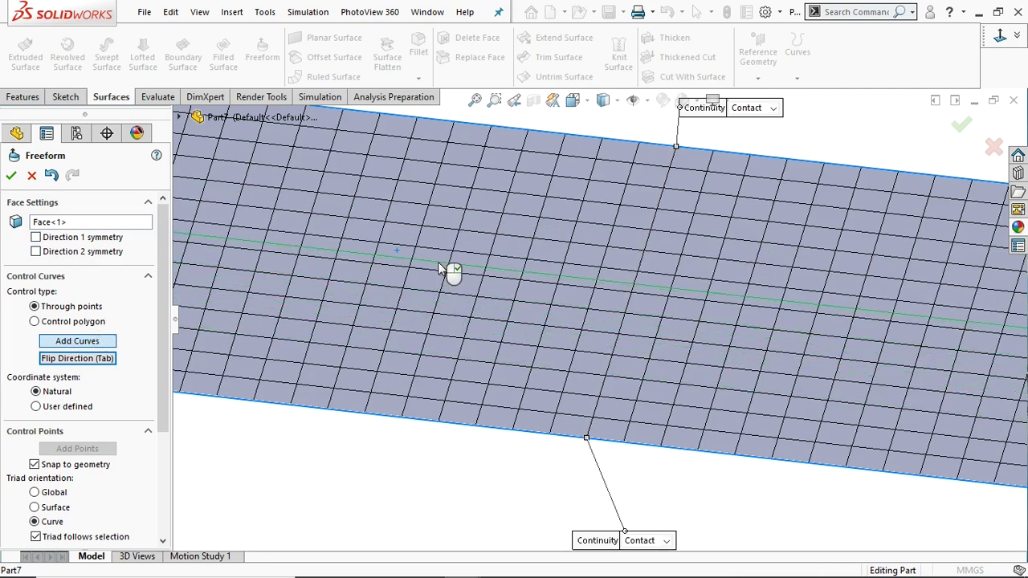
click(440, 269)
right_click(359, 287)
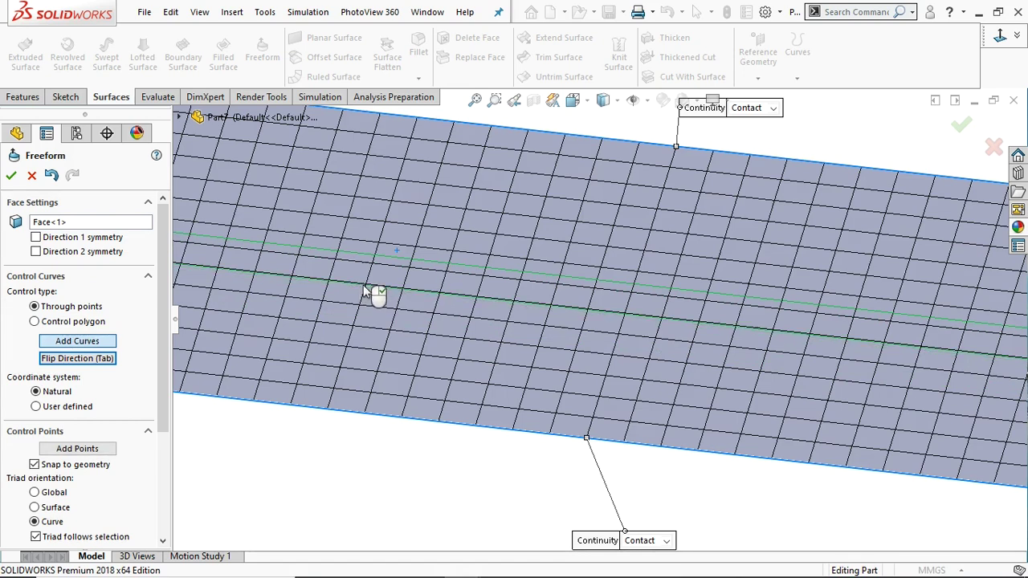
click(434, 267)
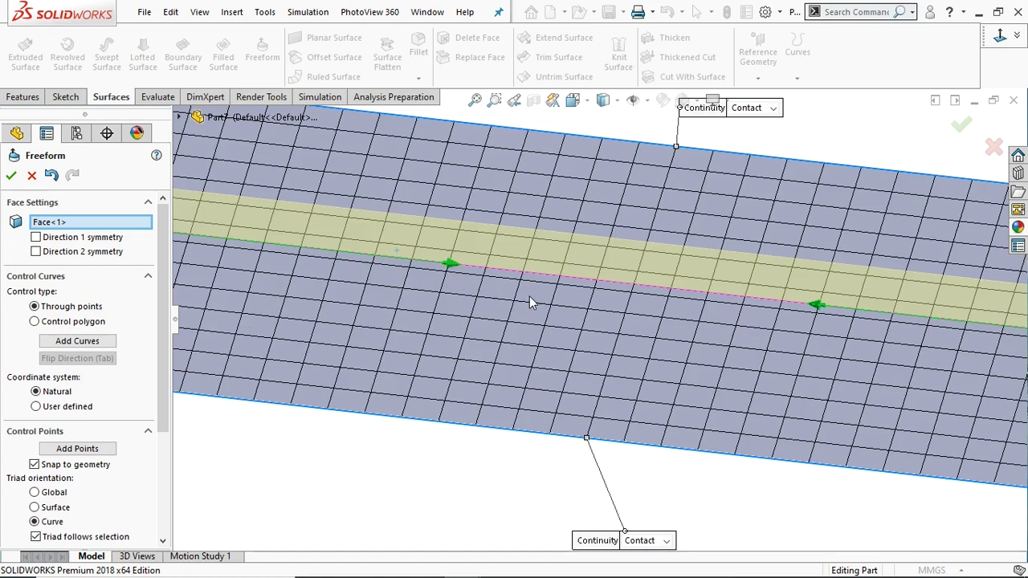
- Raise two control points on the control curve so the surface bows upward
scroll(531, 295, up, 3)
click(491, 283)
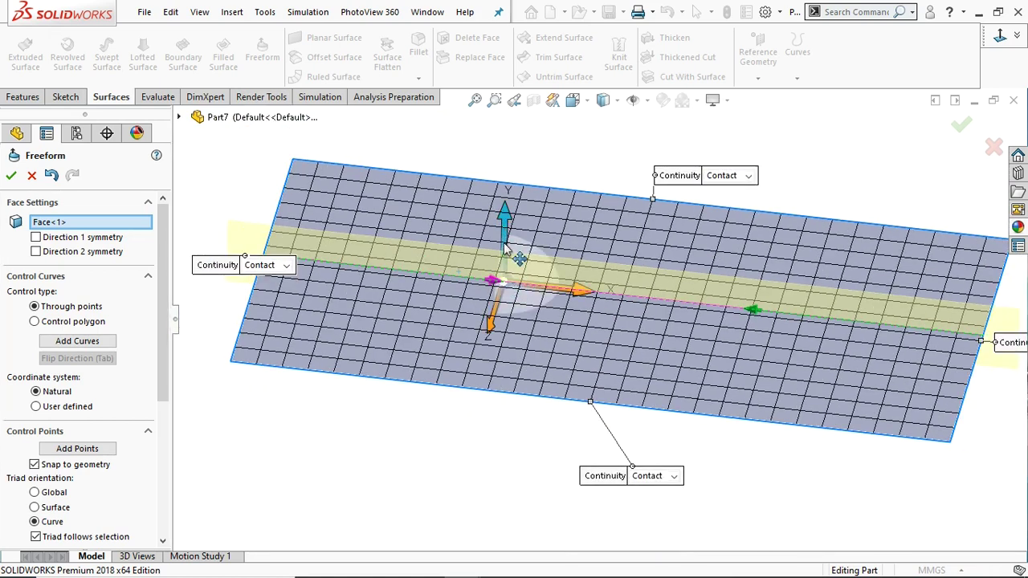
drag(506, 229, 508, 201)
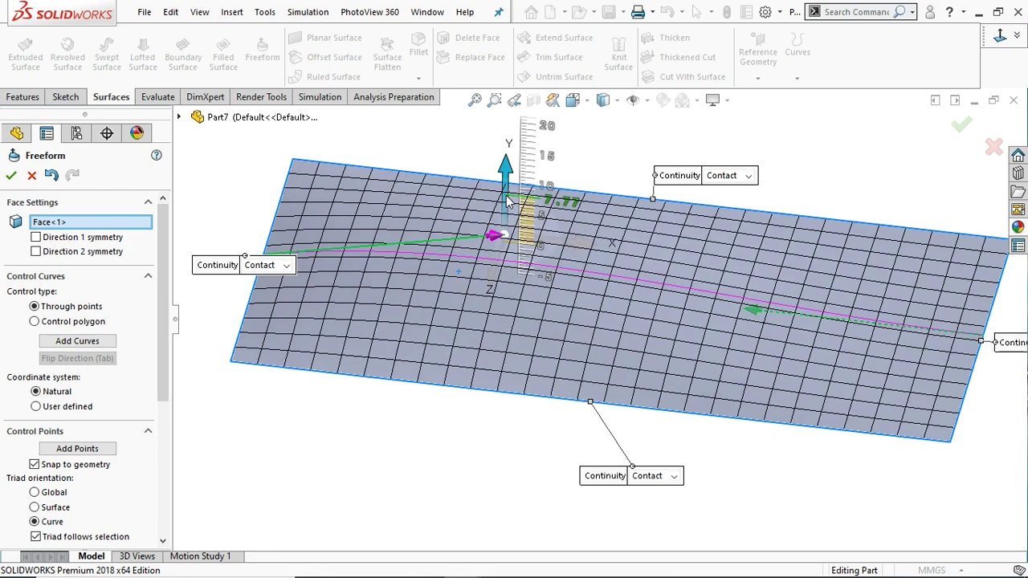
click(753, 312)
mouse_move(758, 239)
mouse_down()
mouse_move(759, 249)
mouse_move(759, 226)
mouse_up()
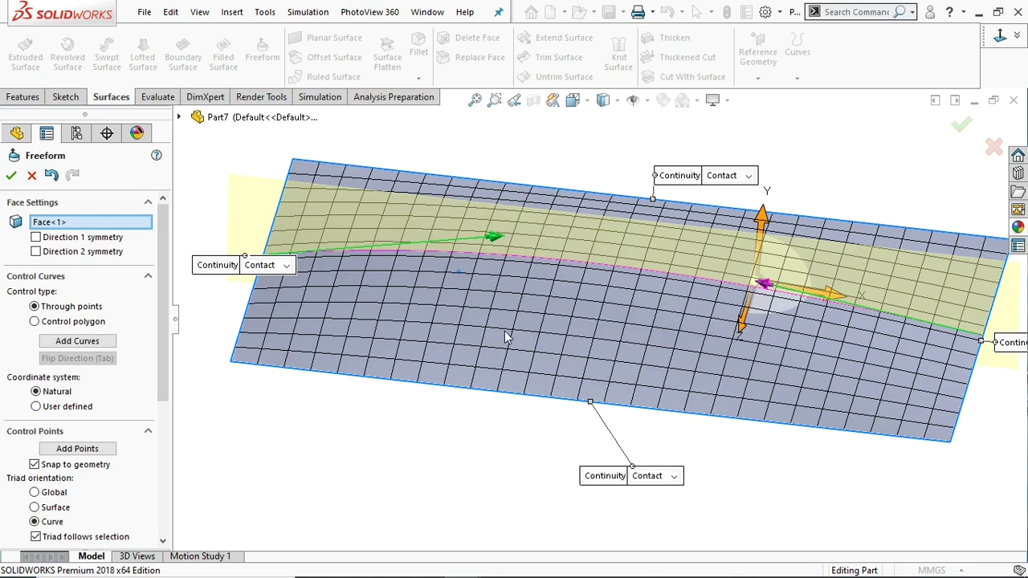
- Switch to a User defined coordinate system, discarding the shaping, and rotate its direction diagonally
click(37, 408)
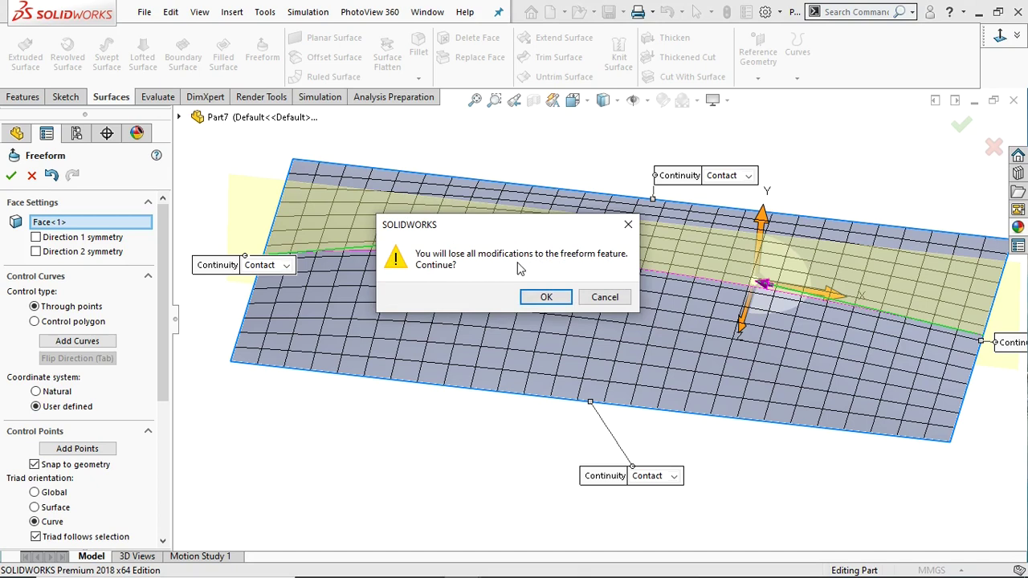
click(546, 298)
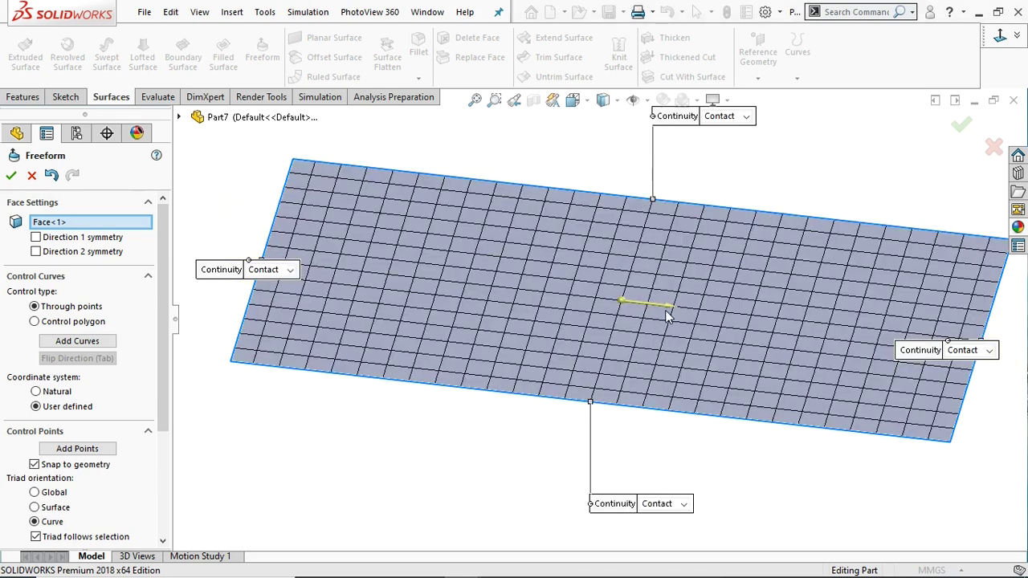
click(667, 316)
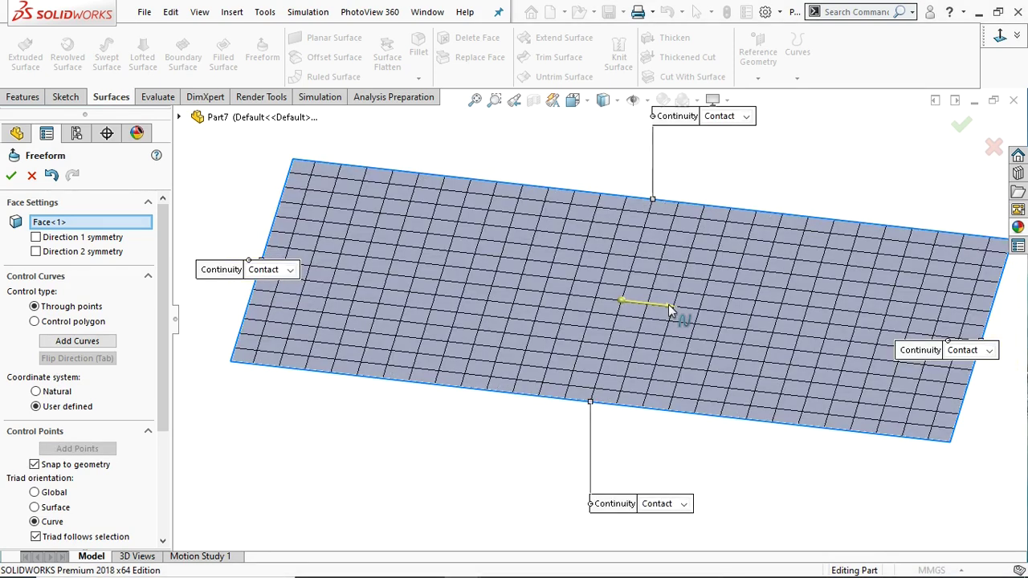
drag(671, 309, 674, 290)
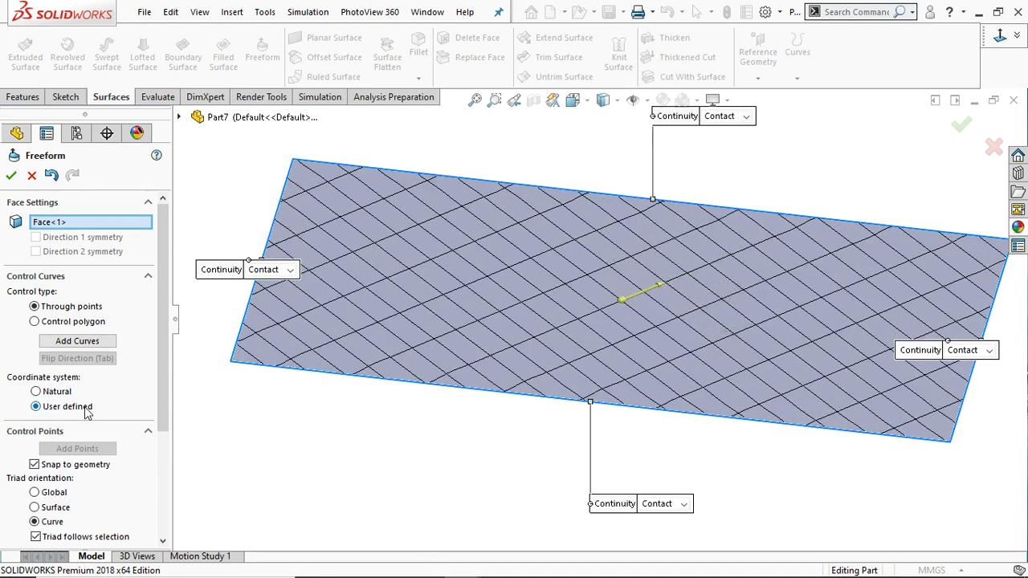
- Return to the Natural coordinate system, accepting the reset of the surface to a flat grid
click(36, 392)
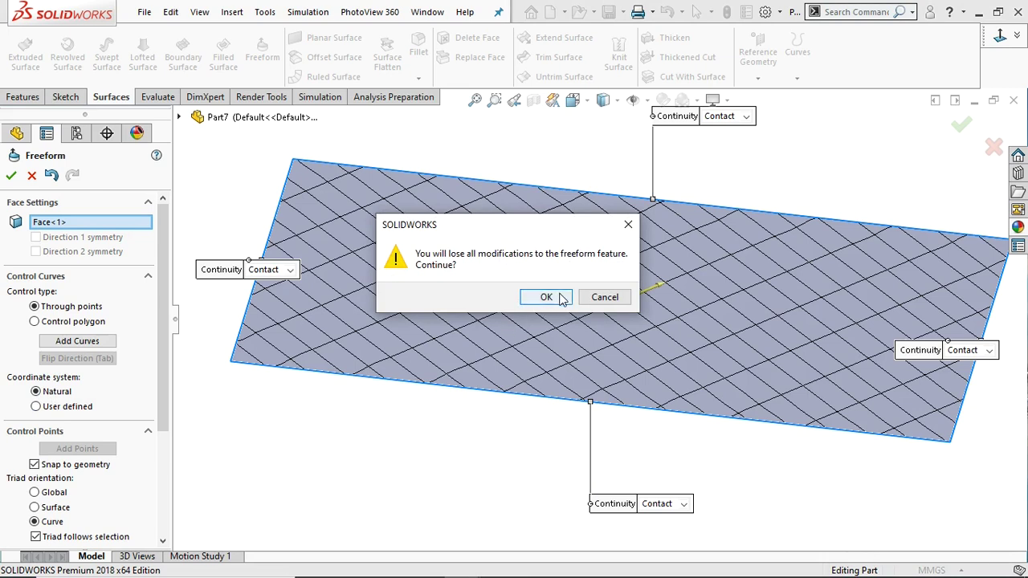
click(547, 298)
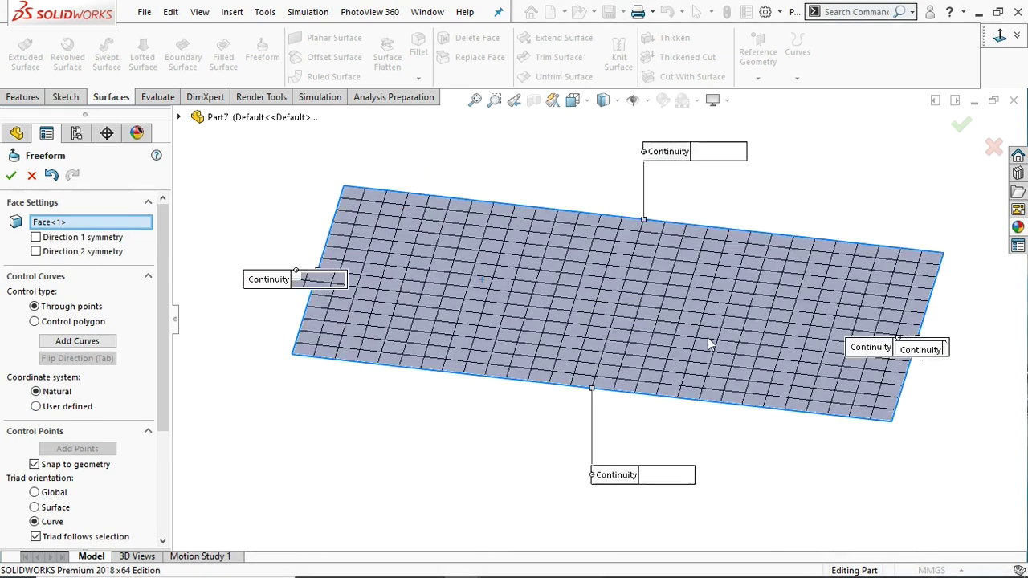
scroll(700, 340, down, 2)
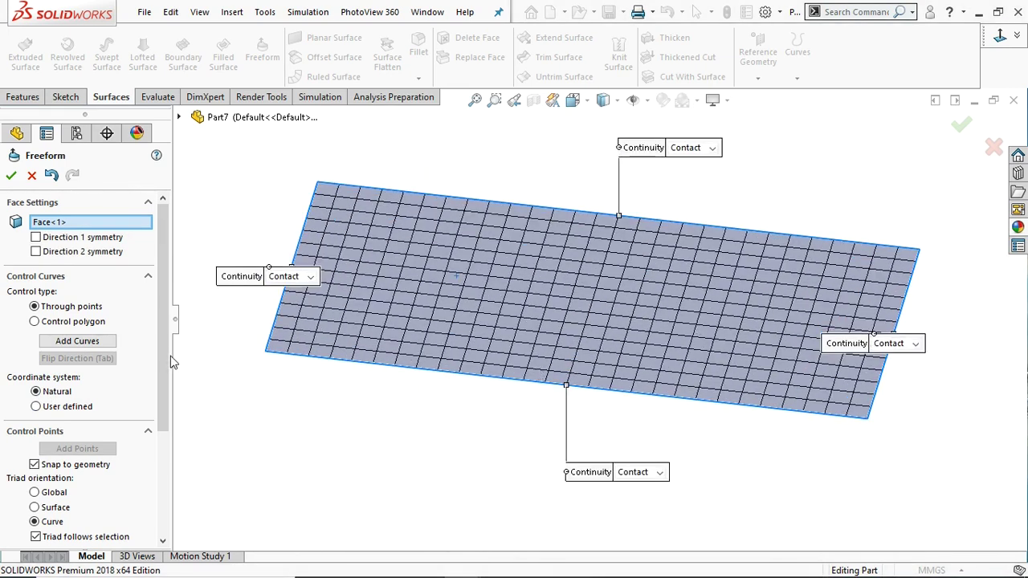
drag(163, 363, 165, 472)
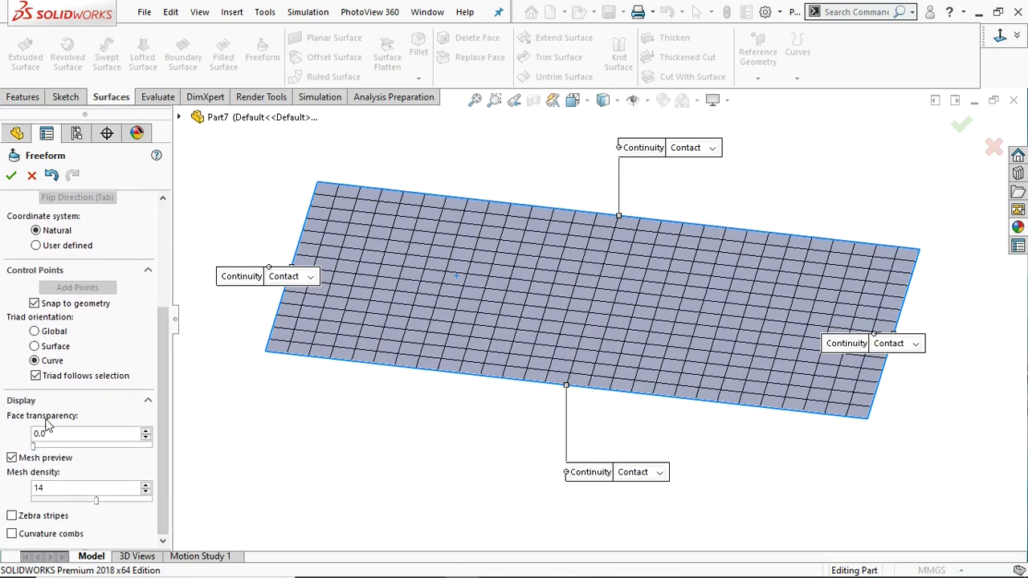
drag(158, 356, 168, 297)
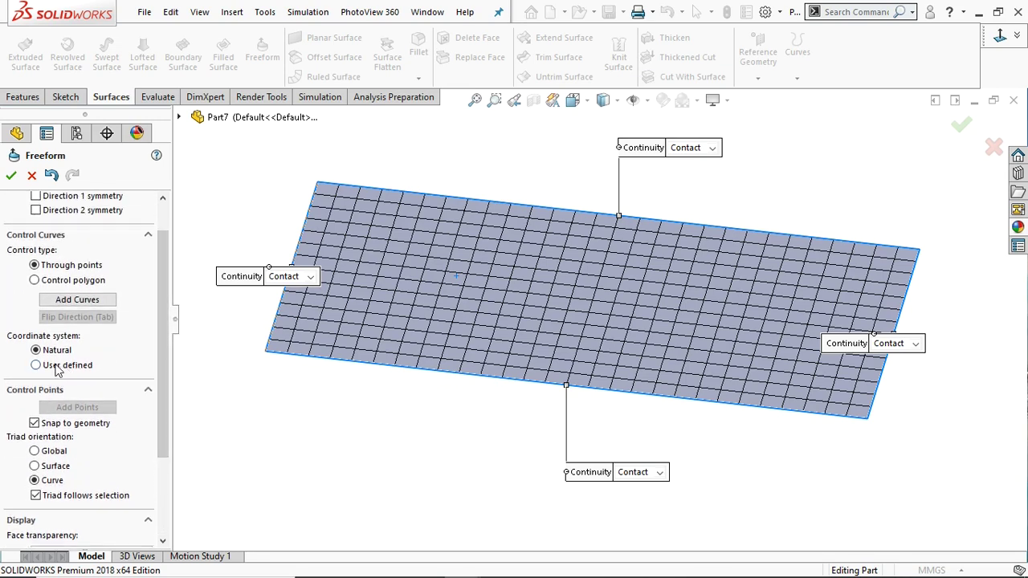
click(63, 302)
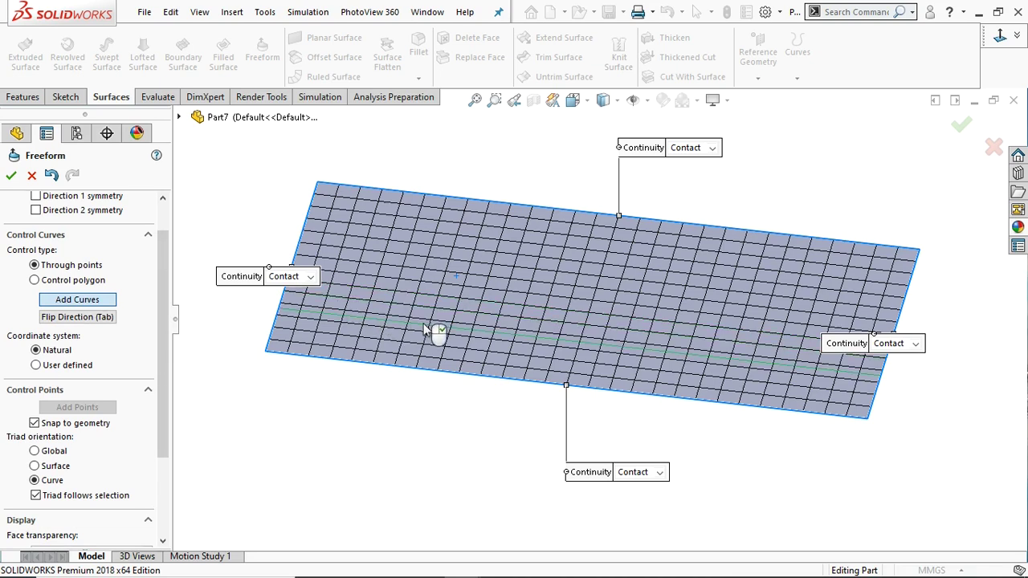
- Place a lengthwise control curve on the flat face and add two control points along it
click(487, 289)
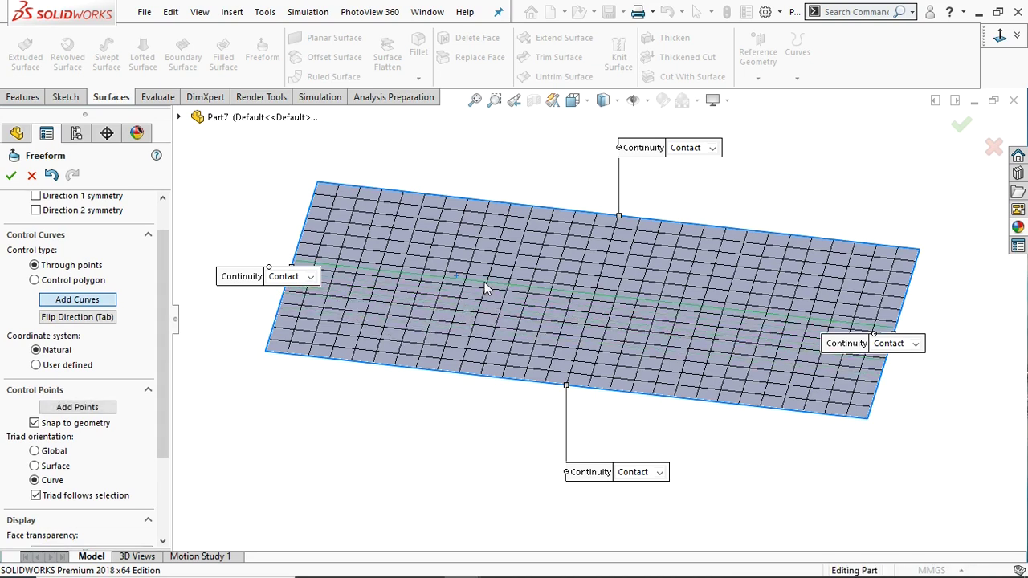
scroll(492, 293, down, 2)
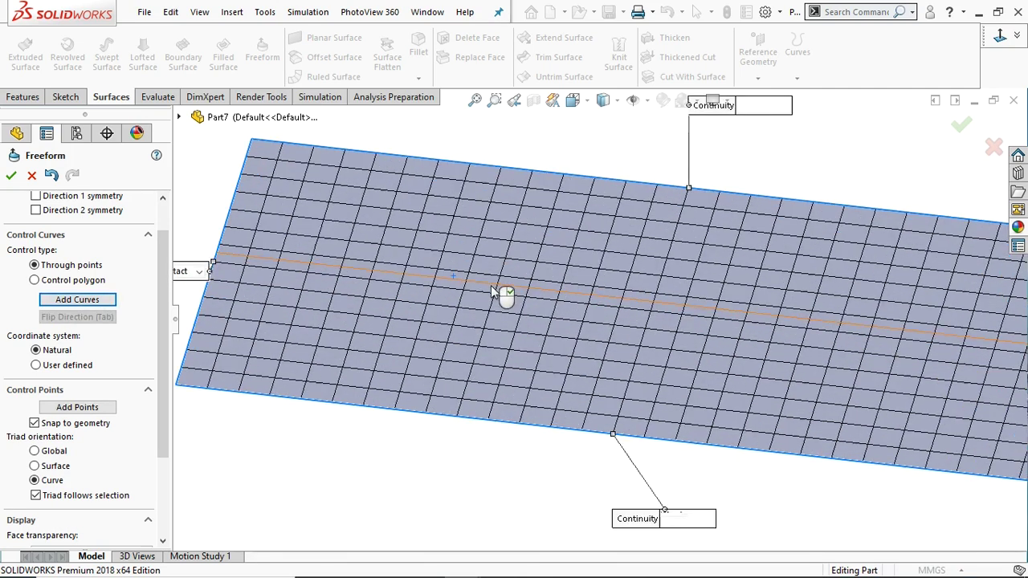
click(78, 408)
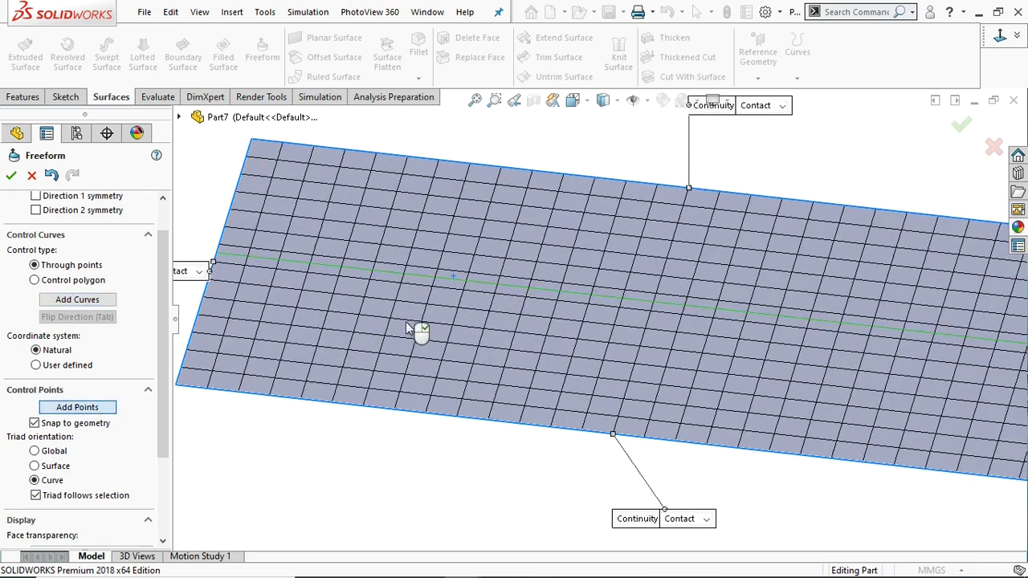
click(514, 286)
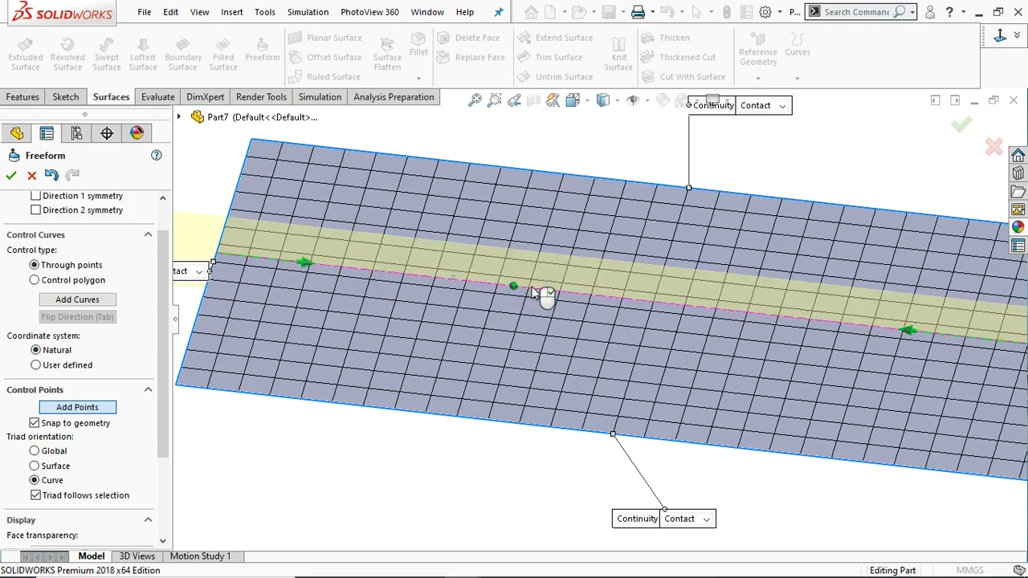
click(697, 308)
scroll(763, 327, up, 3)
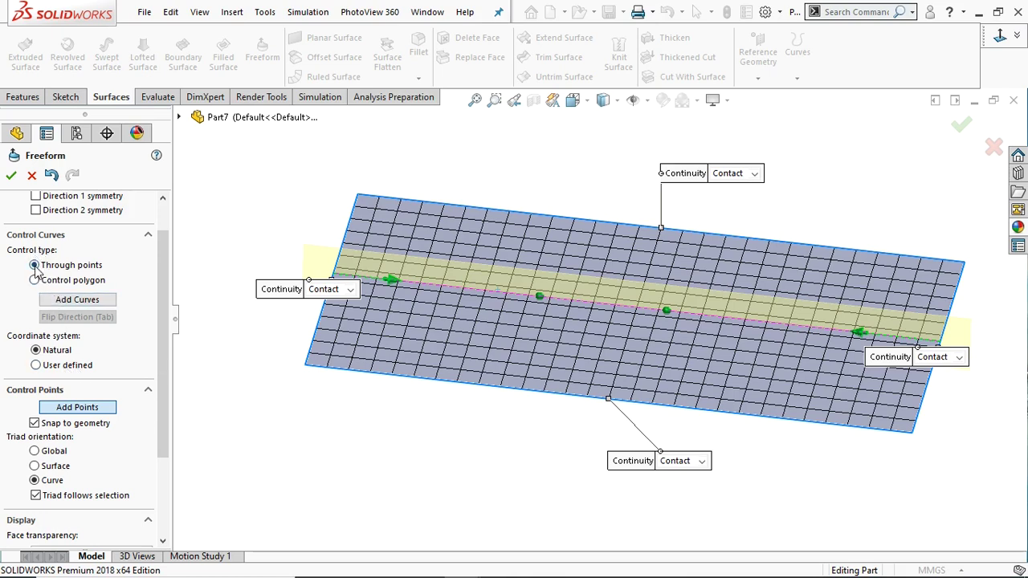
- Switch the curve to Control polygon and raise one control point about 7 mm into a hump
click(540, 297)
click(35, 281)
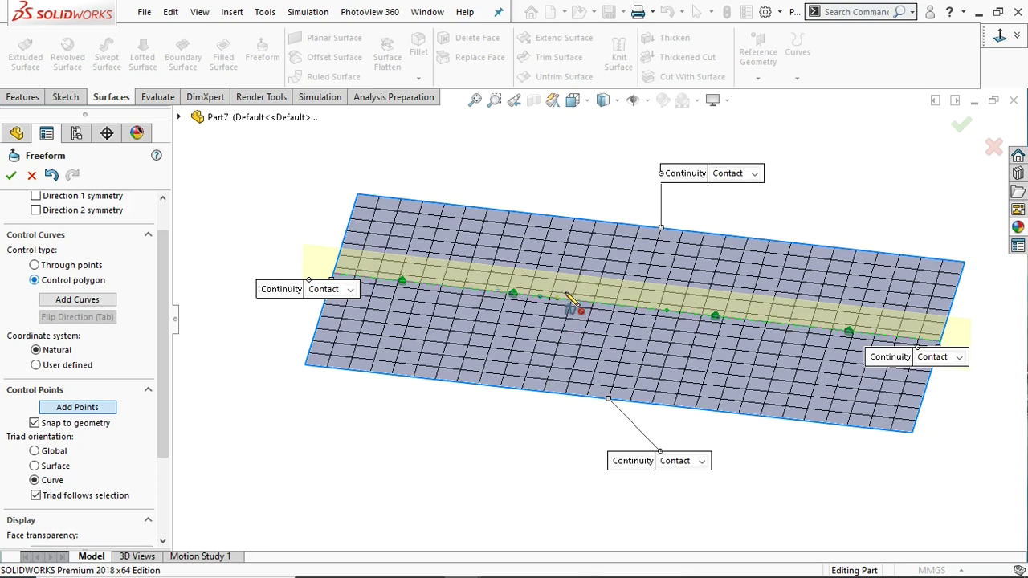
scroll(567, 298, down, 2)
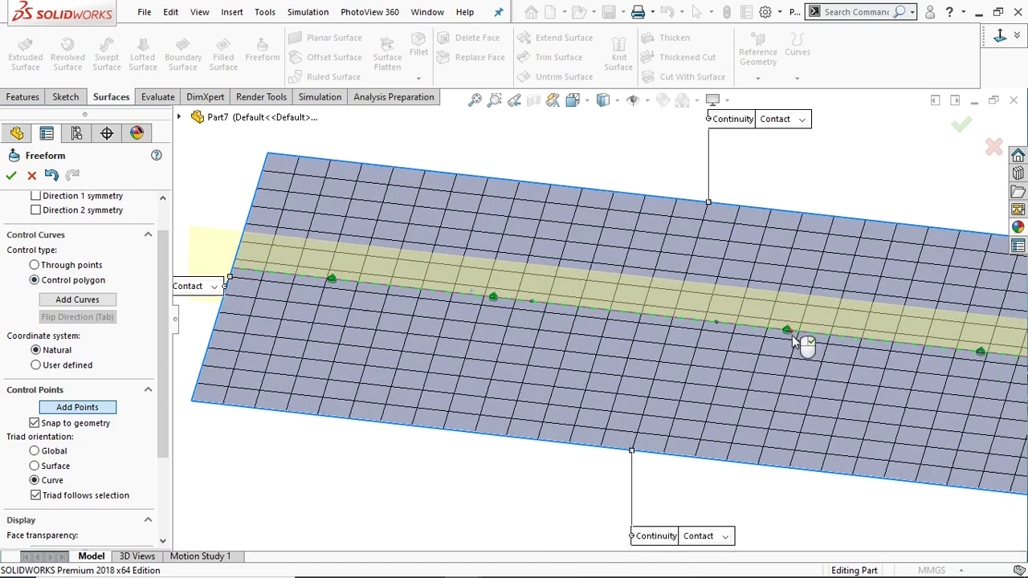
scroll(803, 348, up, 4)
mouse_move(723, 351)
middle_down()
mouse_move(712, 322)
mouse_move(720, 347)
middle_up()
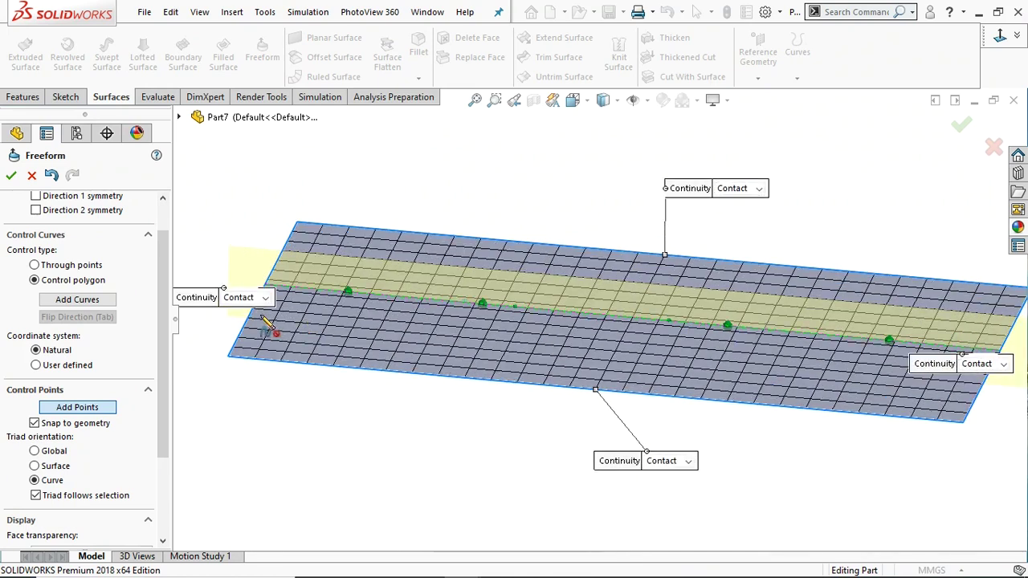
click(483, 306)
drag(486, 245, 490, 201)
click(742, 324)
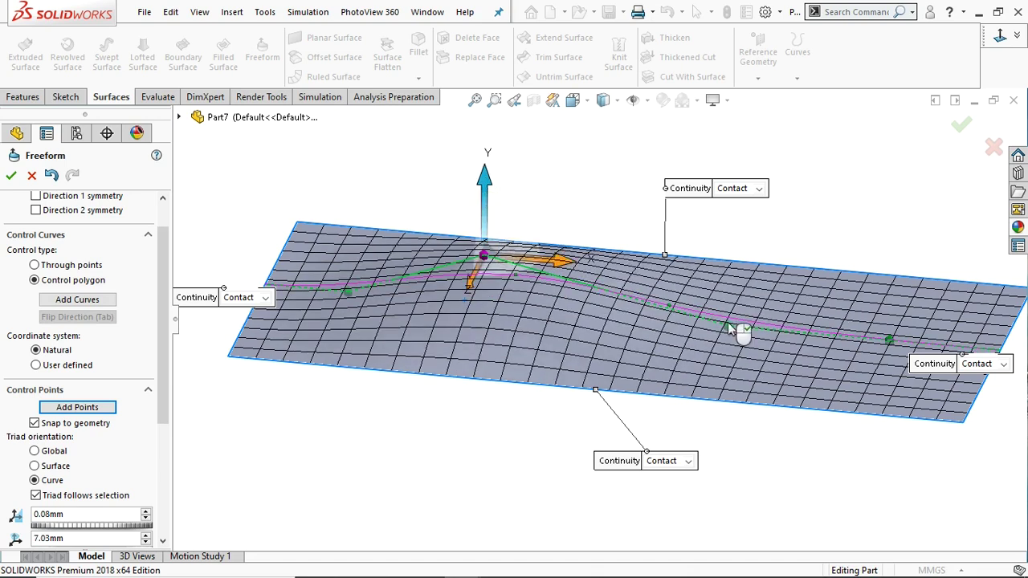
- Raise the second control point to about 7.11 mm, then select the first offset value
drag(740, 299, 747, 231)
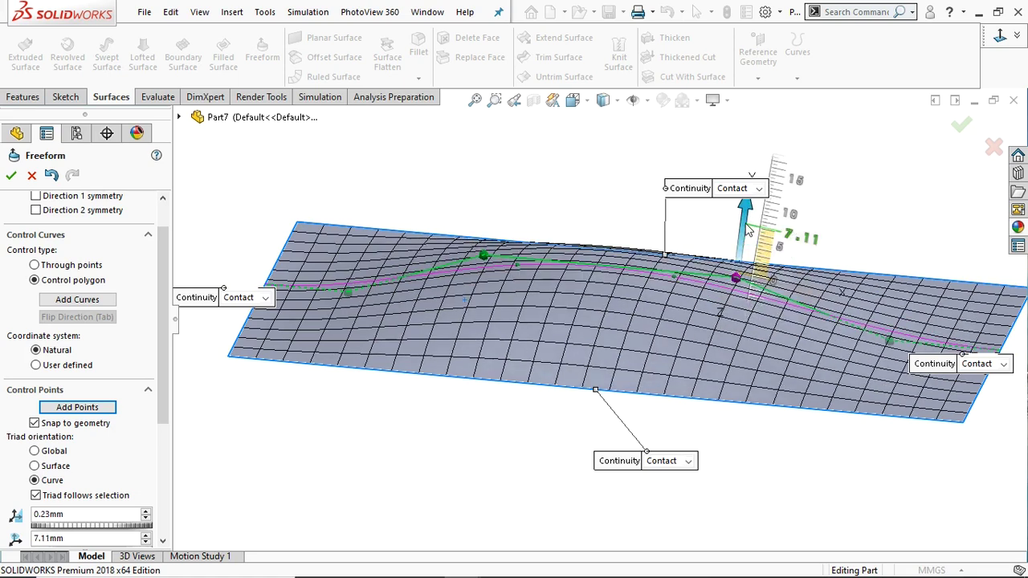
click(491, 268)
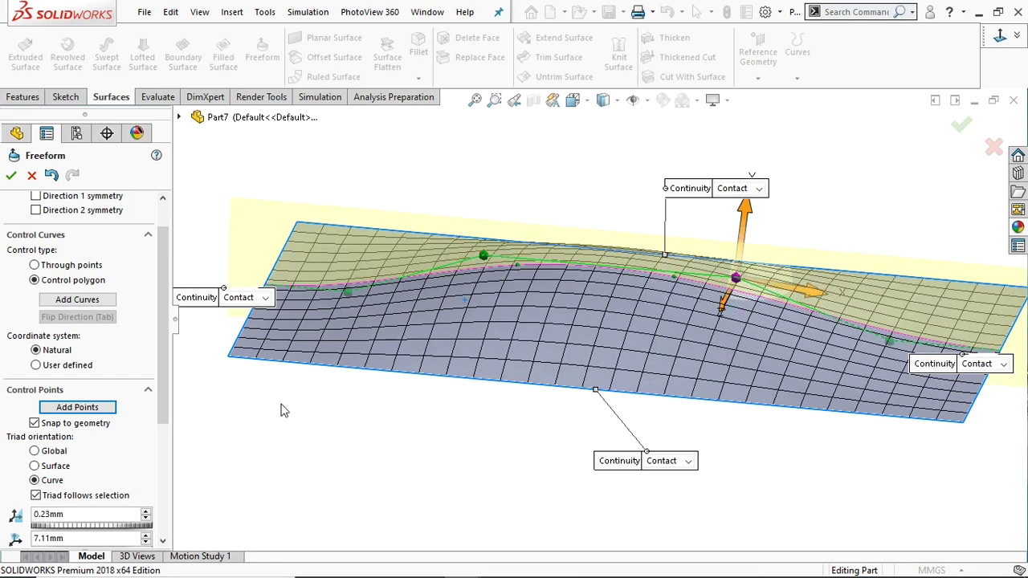
drag(164, 372, 164, 455)
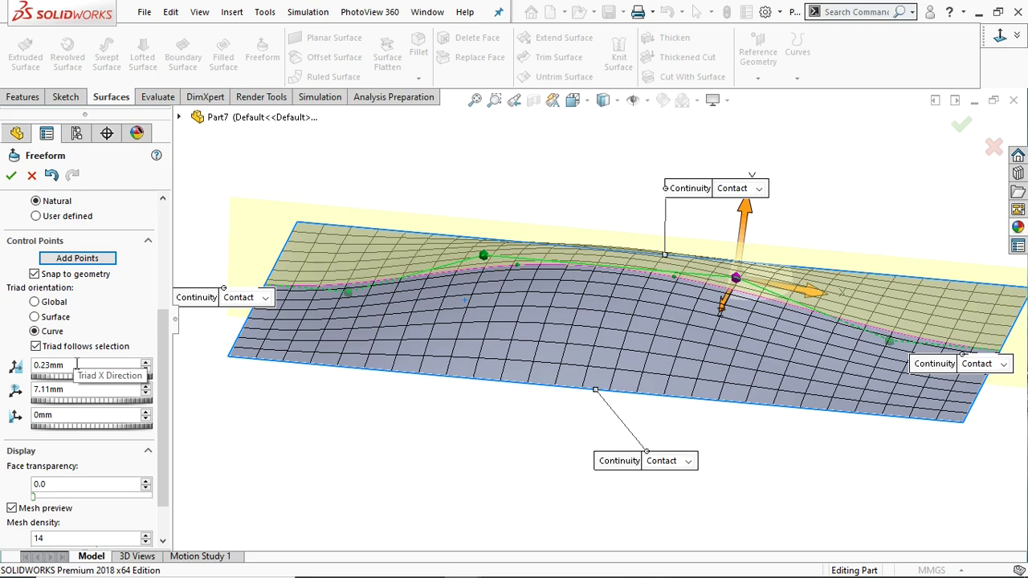
drag(85, 366, 7, 371)
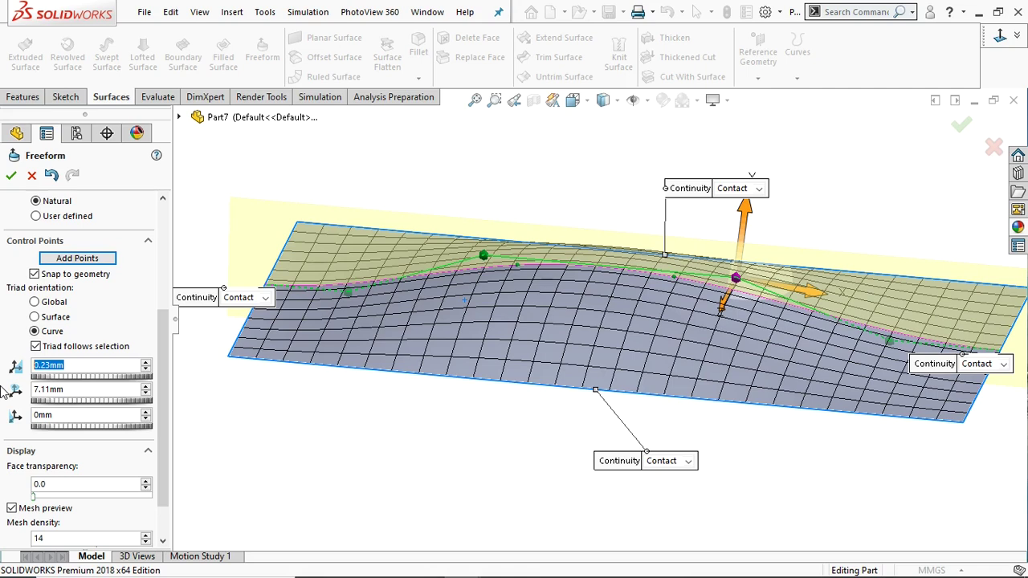
- Offset the second control point to 1.17 mm in X, 9.98 mm in Y and 2 mm in Z
text(1)
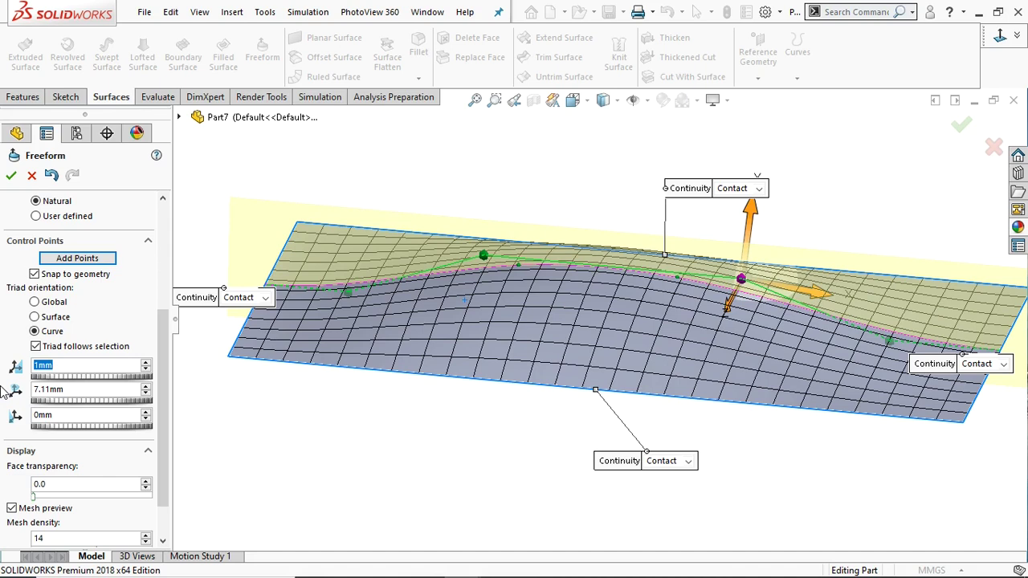
double_click(72, 392)
text(10)
key(Return)
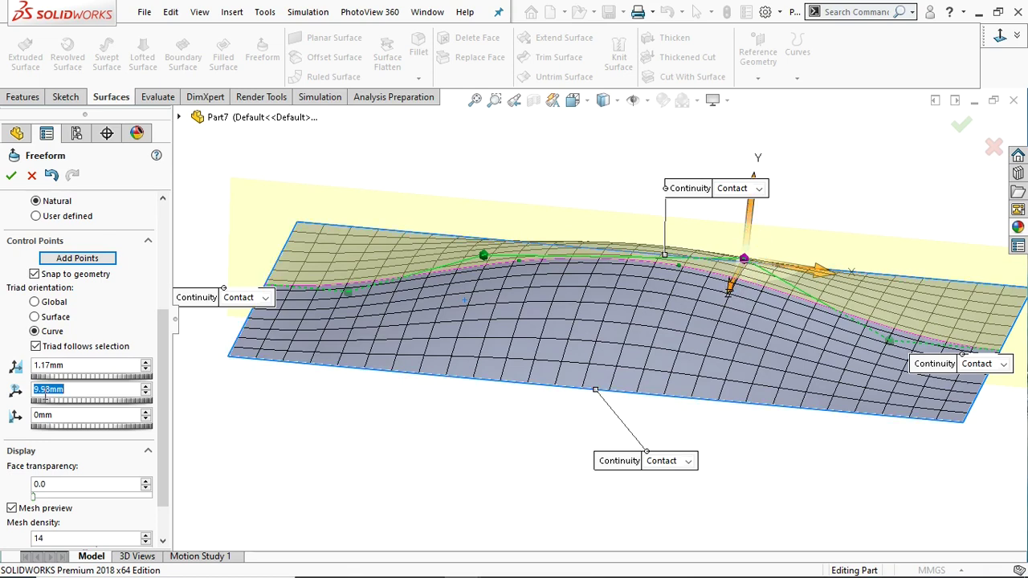
drag(64, 418, 30, 416)
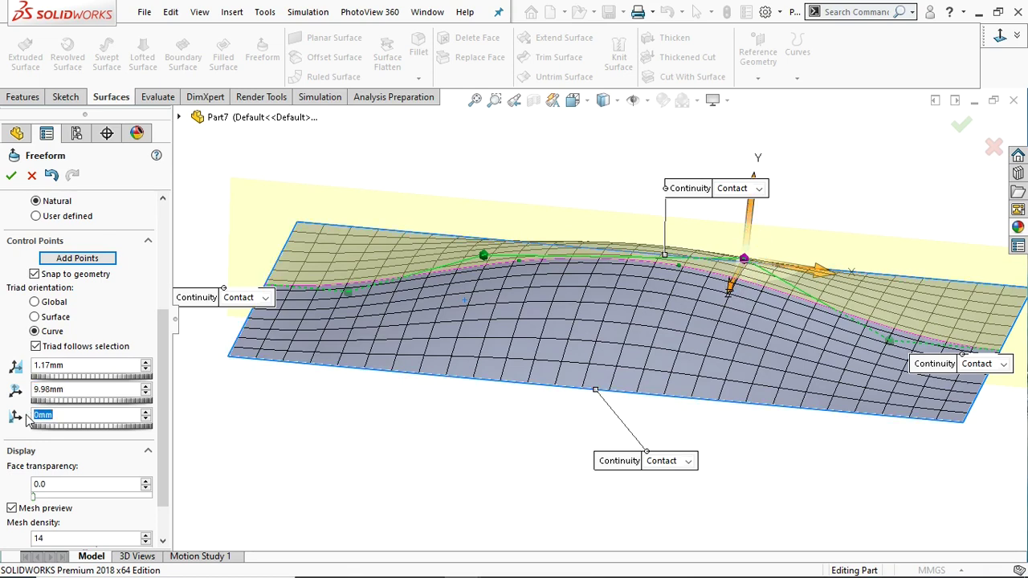
text(2)
key(Return)
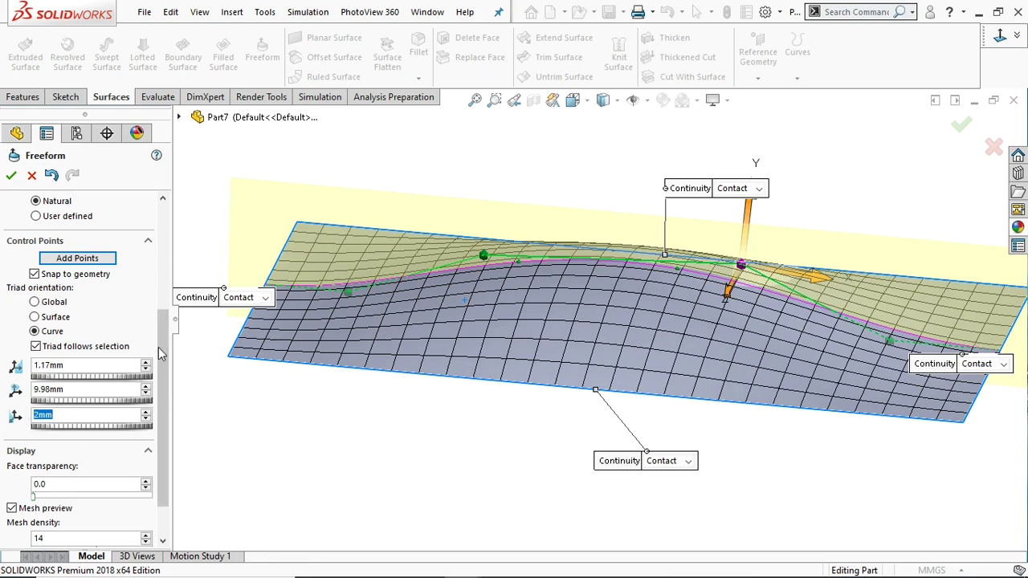
scroll(116, 480, down, 2)
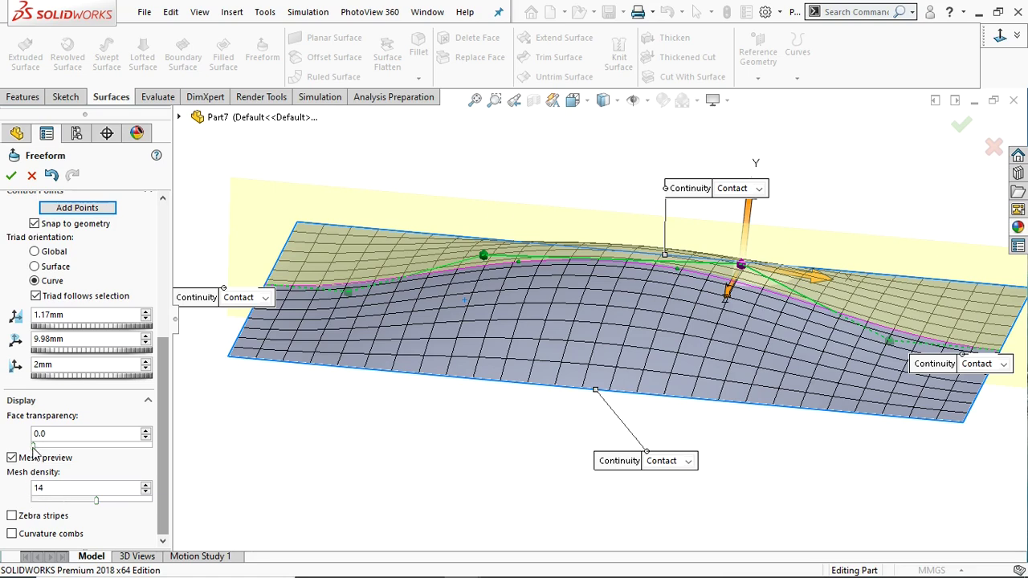
- Set preview face transparency to 0.7 and mesh density to 10, and turn on zebra stripes
drag(44, 447, 107, 454)
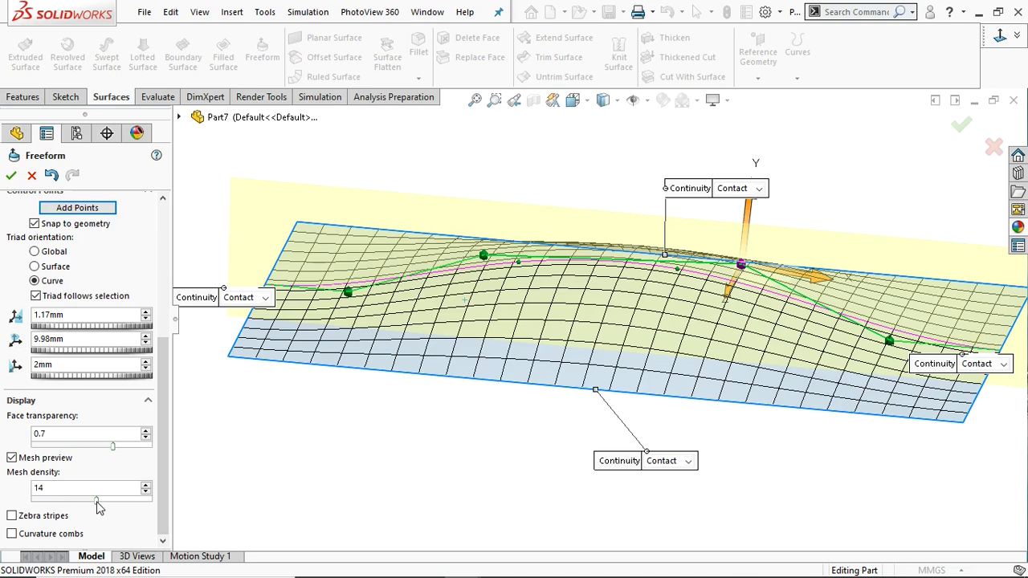
mouse_move(96, 504)
mouse_down()
mouse_move(81, 503)
mouse_move(111, 498)
mouse_move(80, 502)
mouse_up()
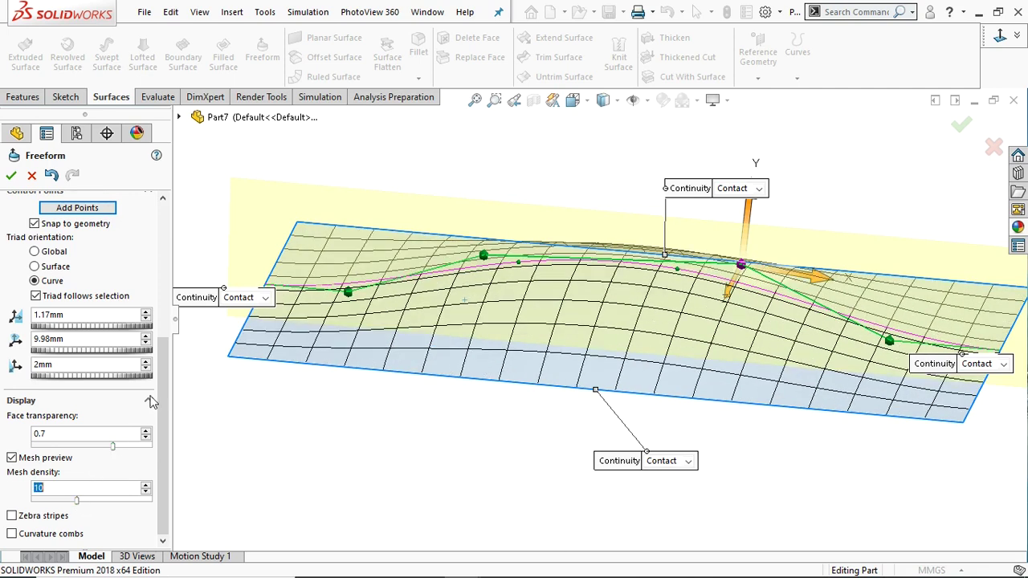
click(12, 516)
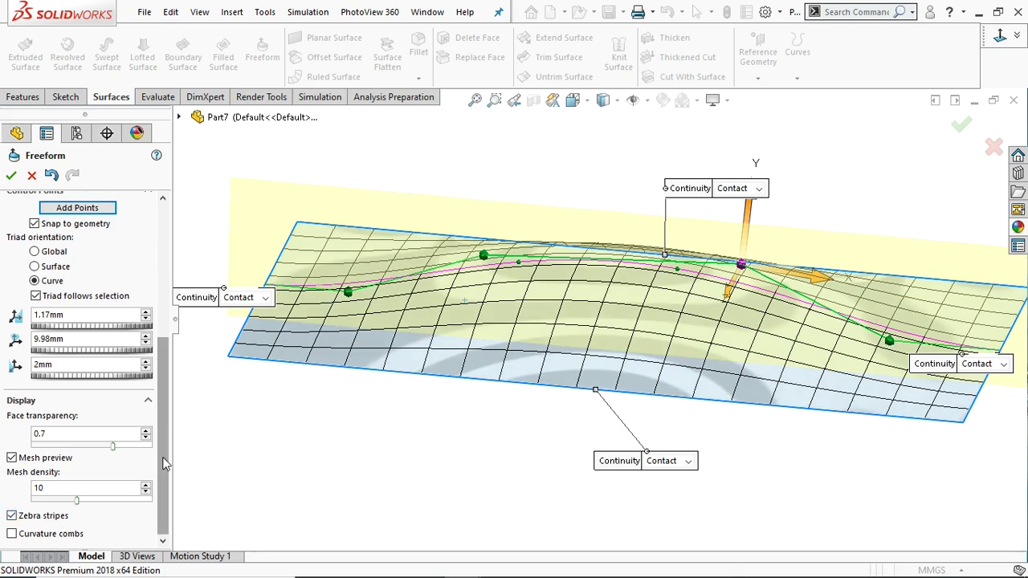
- Turn on curvature combs on the surface and raise their scale to 17
click(11, 534)
drag(163, 411, 156, 491)
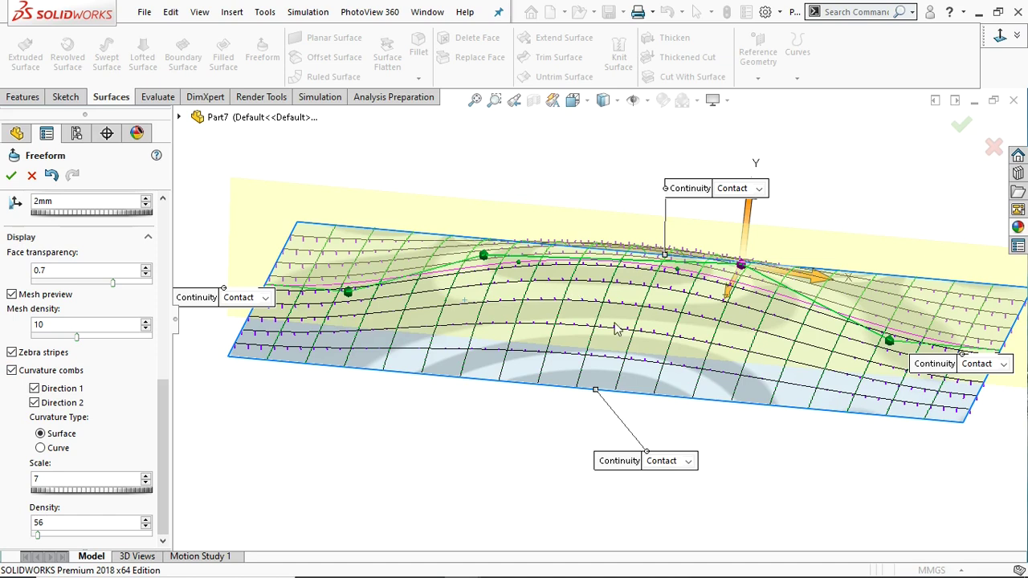
scroll(617, 329, down, 5)
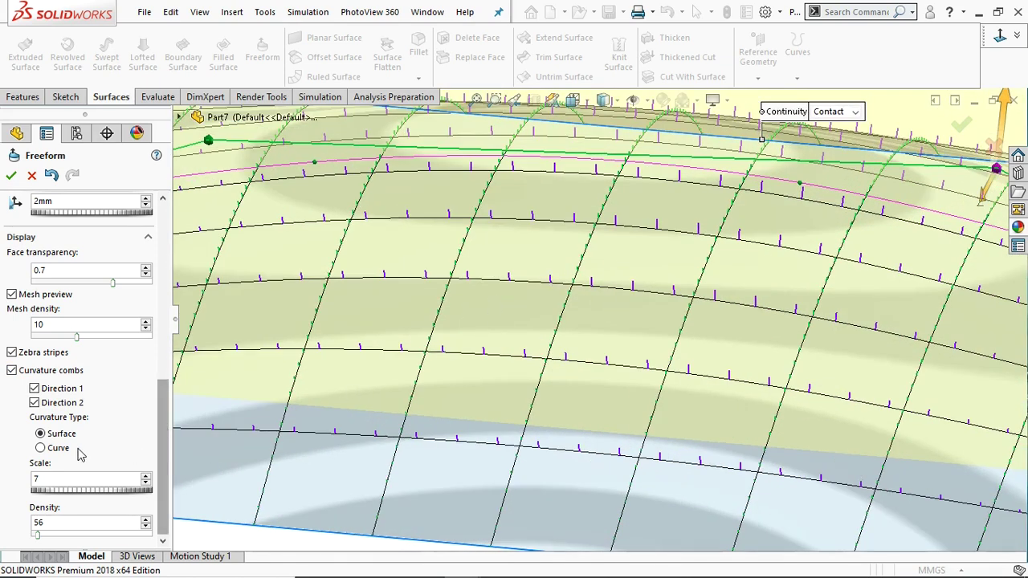
click(147, 476)
click(147, 476)
click(146, 476)
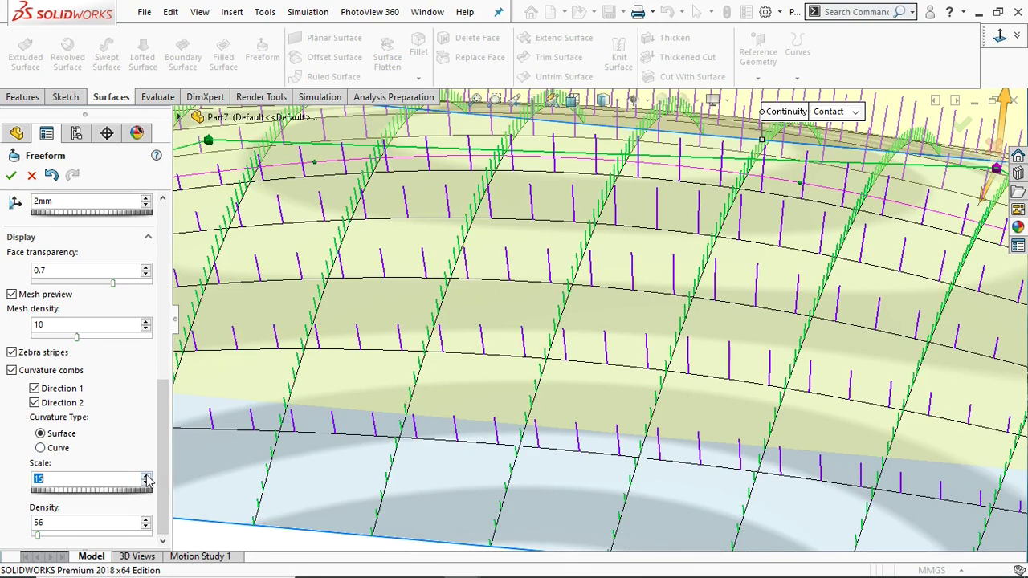
click(147, 477)
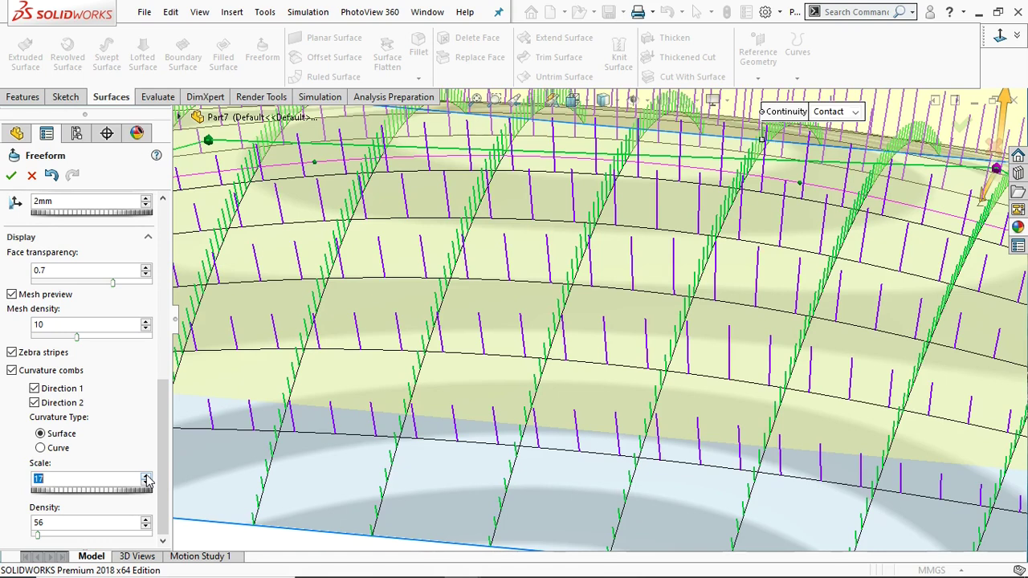
- Adjust the curvature comb density to about 58
click(146, 519)
click(146, 520)
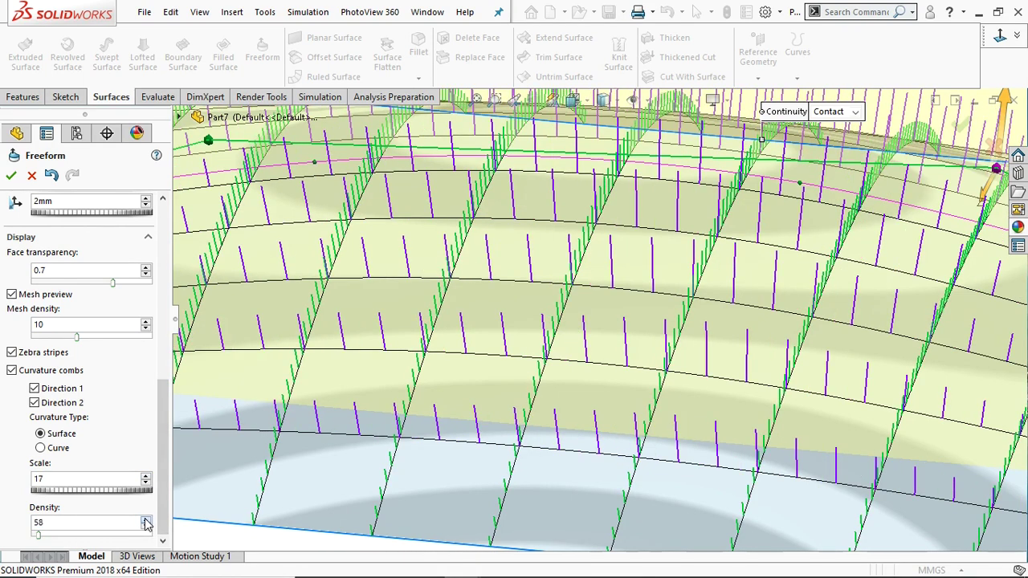
click(146, 520)
click(146, 519)
click(146, 520)
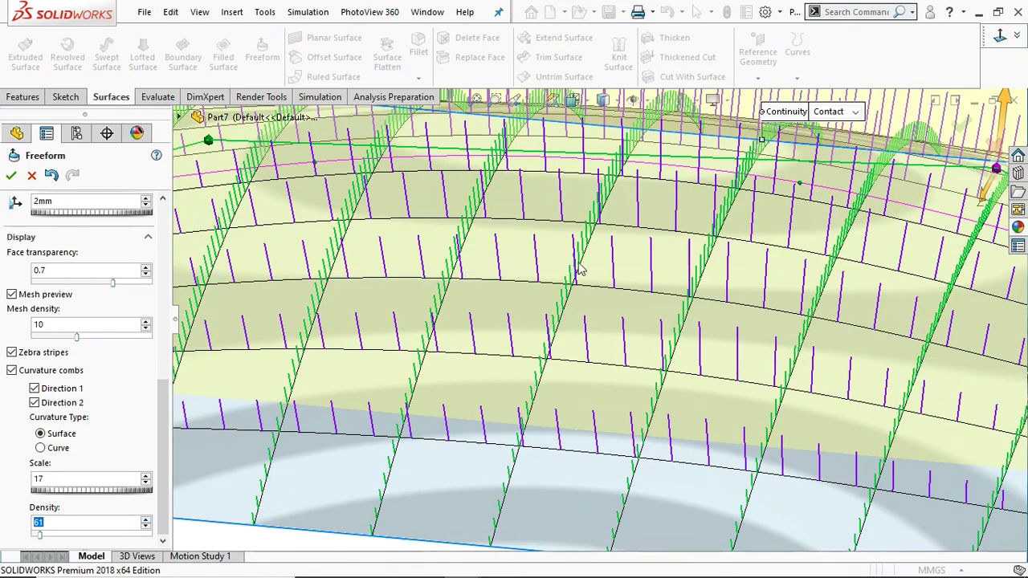
click(146, 519)
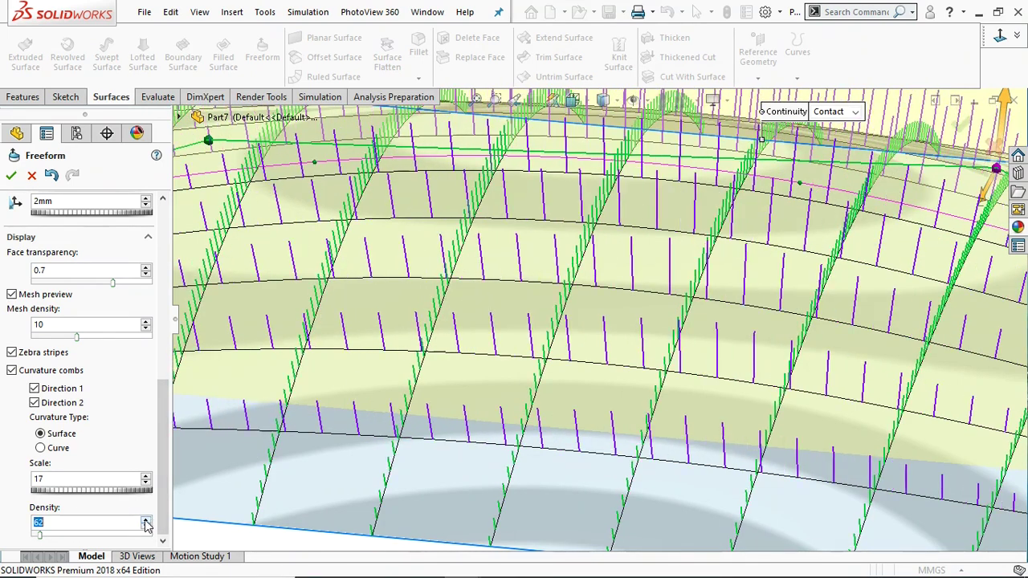
click(146, 520)
click(146, 528)
click(146, 528)
click(146, 529)
click(146, 528)
click(146, 529)
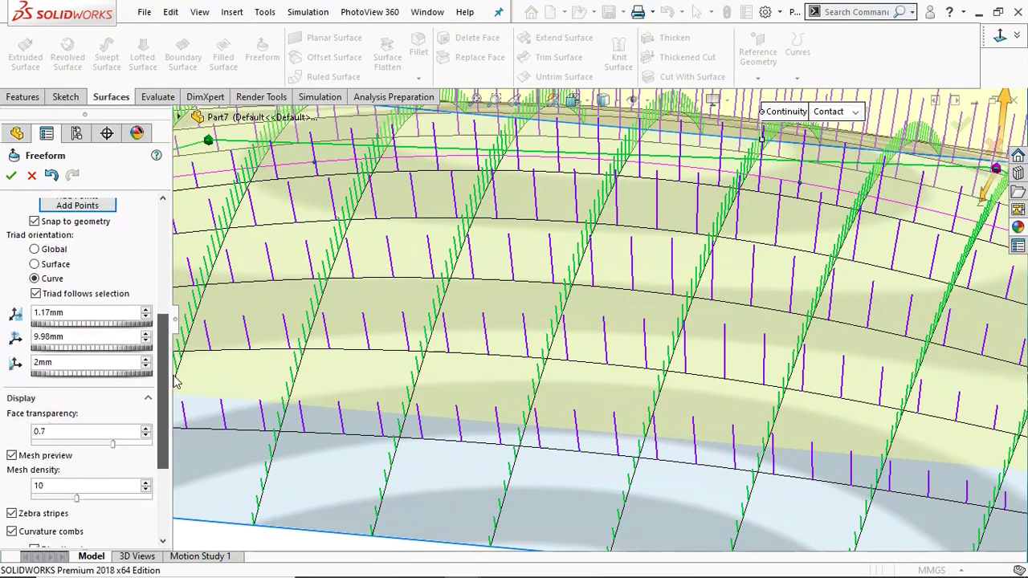
scroll(96, 402, up, 10)
- Zoom to fit so the whole hump with its curvature combs is visible
key(f)
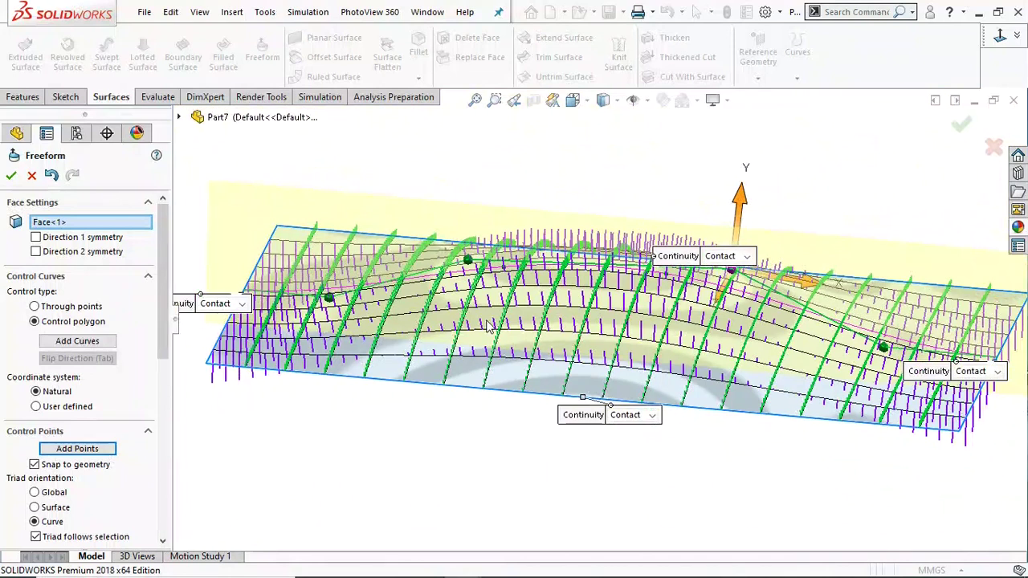